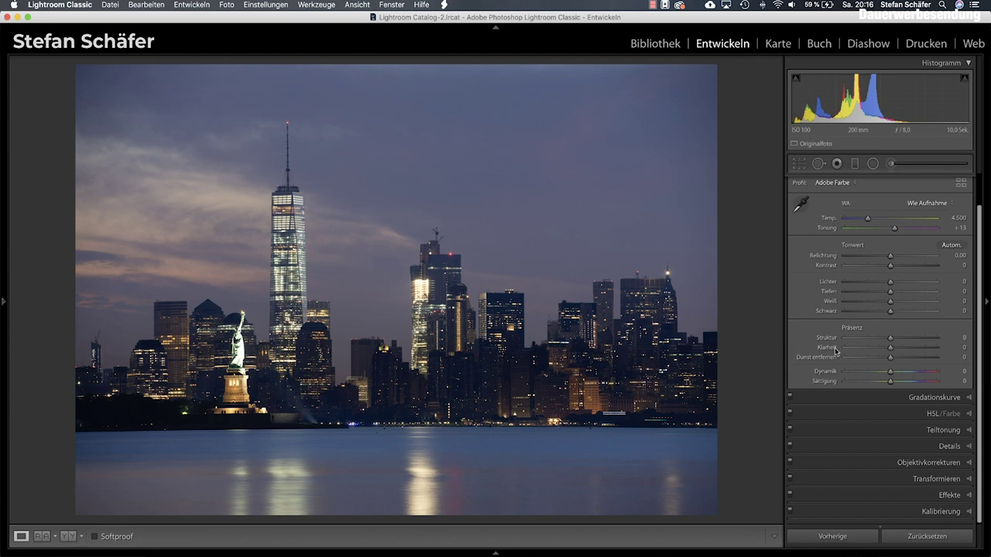
Set Highlights −78, Shadows +46, Whites +13 and Blacks −8 on the skyline photo.
click(861, 283)
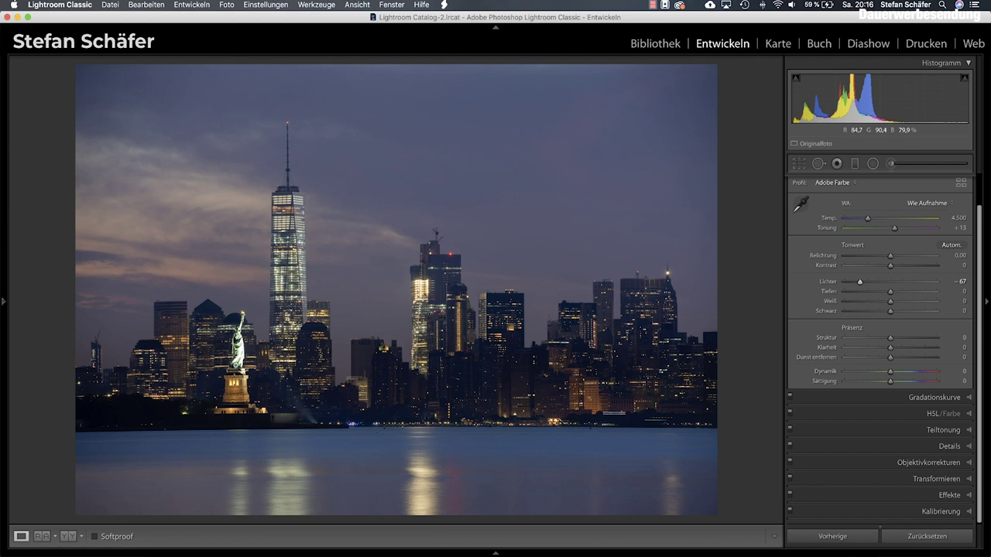
drag(859, 281, 908, 295)
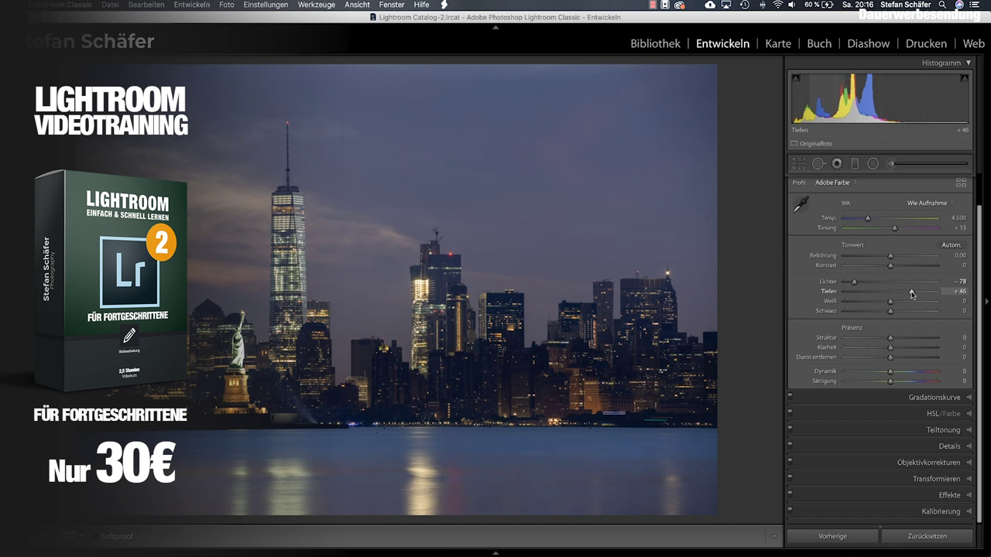
drag(893, 302, 887, 311)
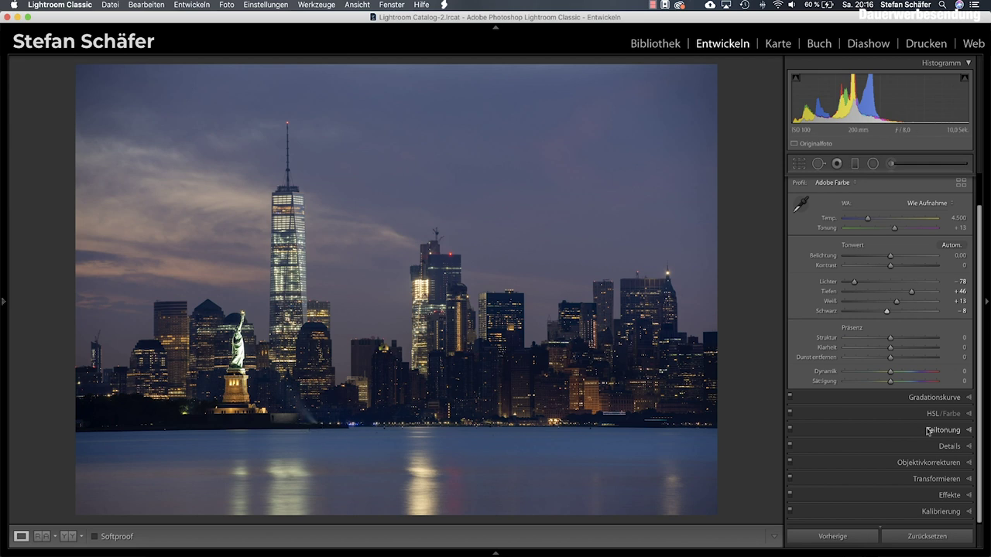
Enable the Nikon lens profile and chromatic aberration removal, and apply Upright Auto.
click(928, 463)
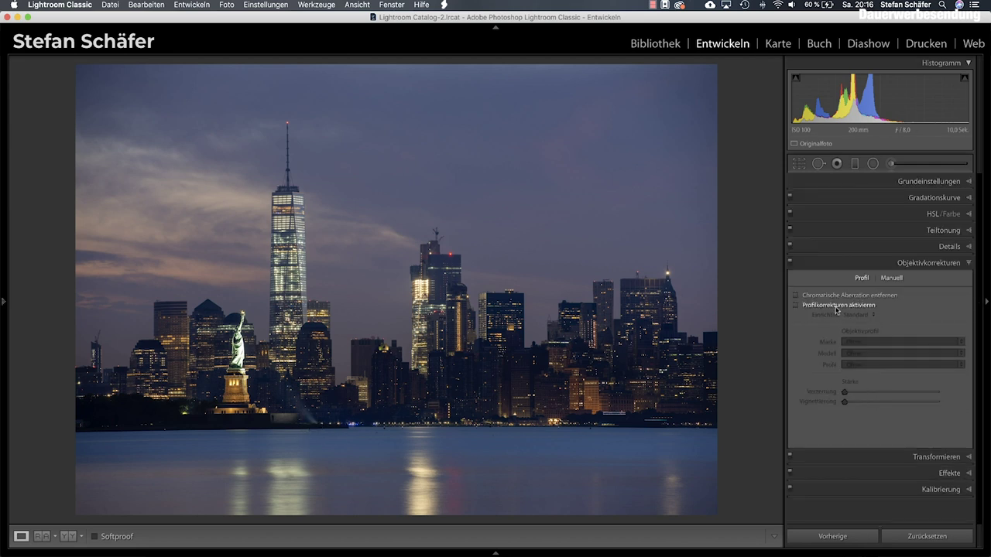
click(836, 306)
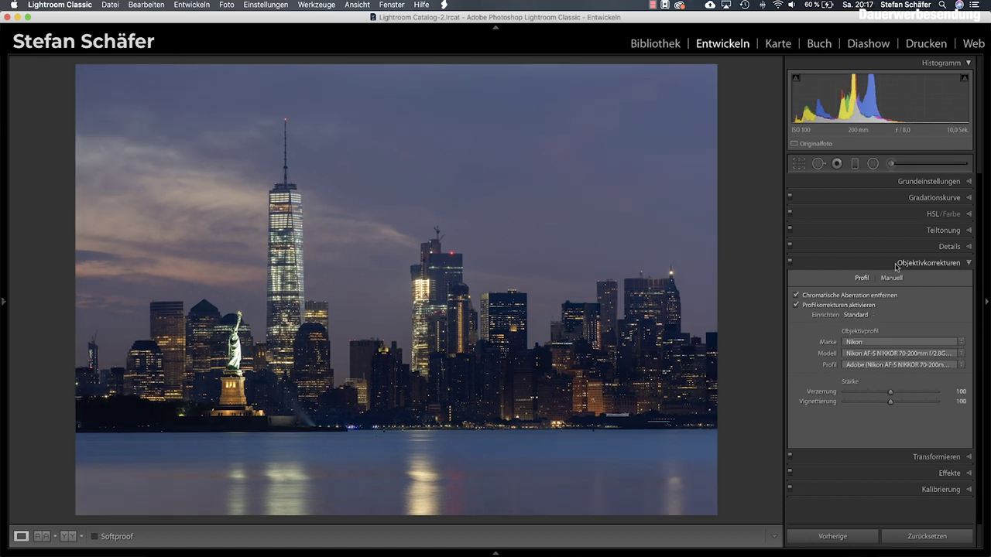
click(930, 457)
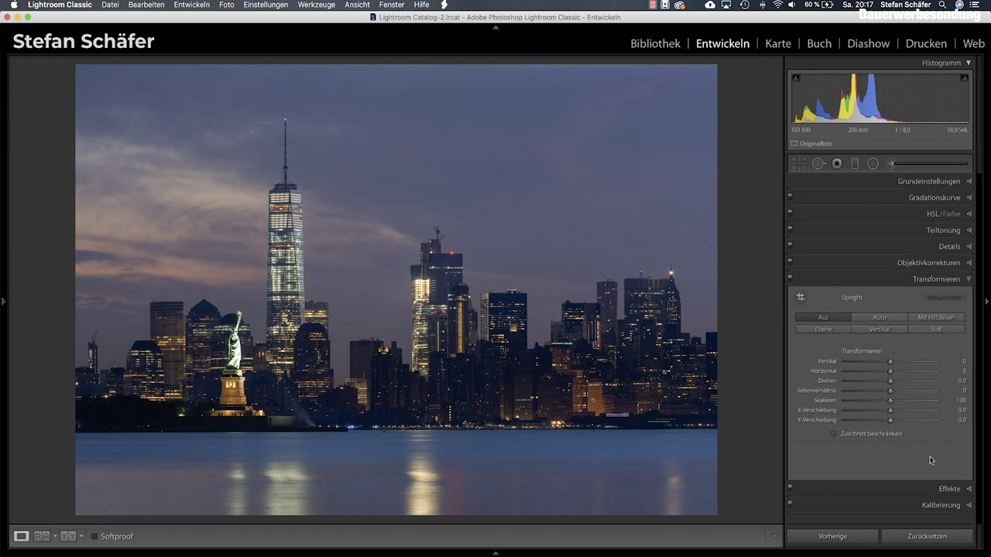
click(873, 318)
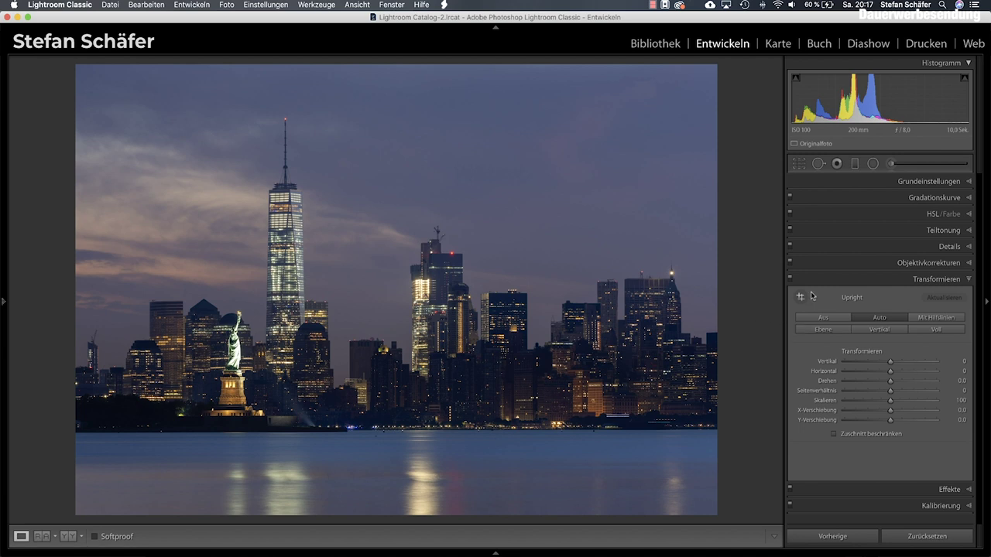
click(888, 182)
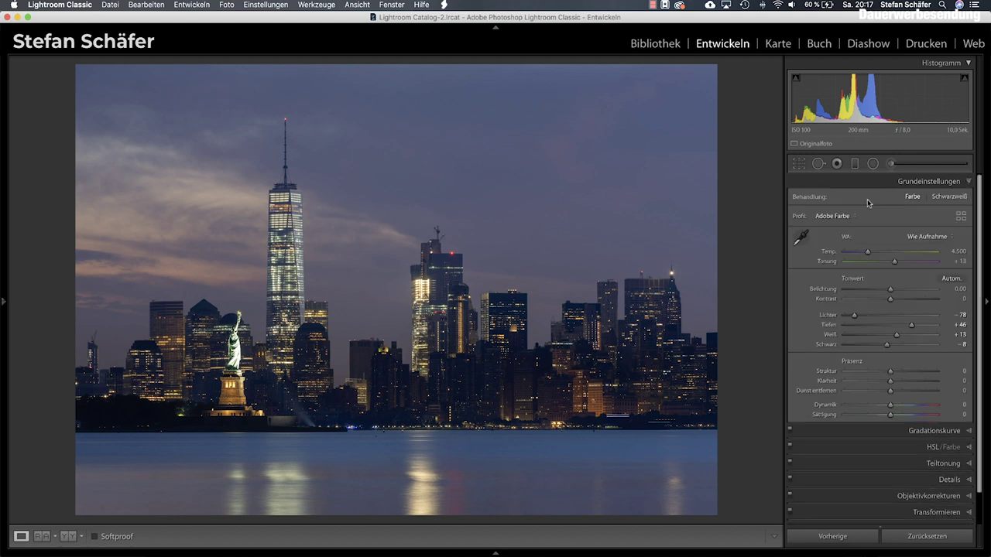
Reset Tint, then set white balance to Temperature 4,463 and Tint −2.
double_click(895, 264)
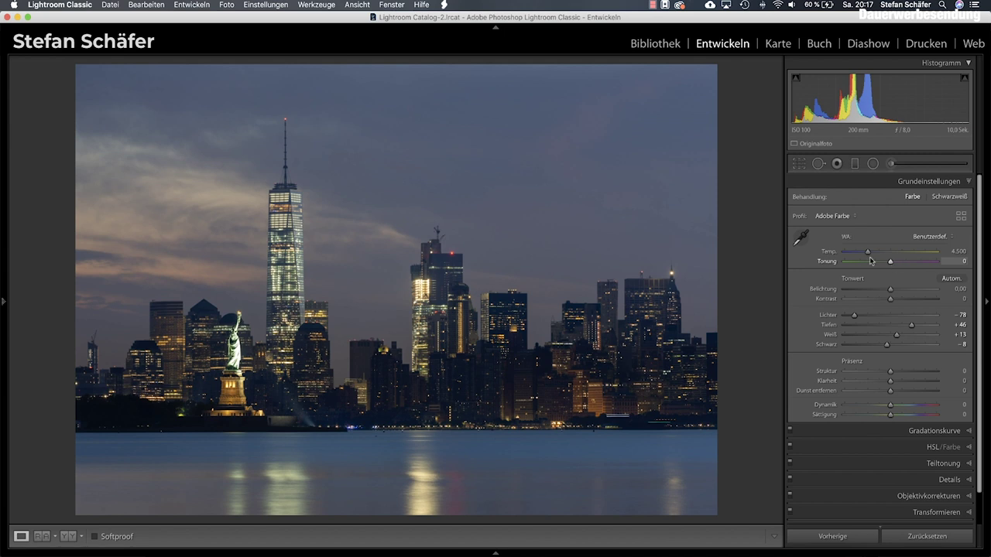
drag(867, 253, 870, 253)
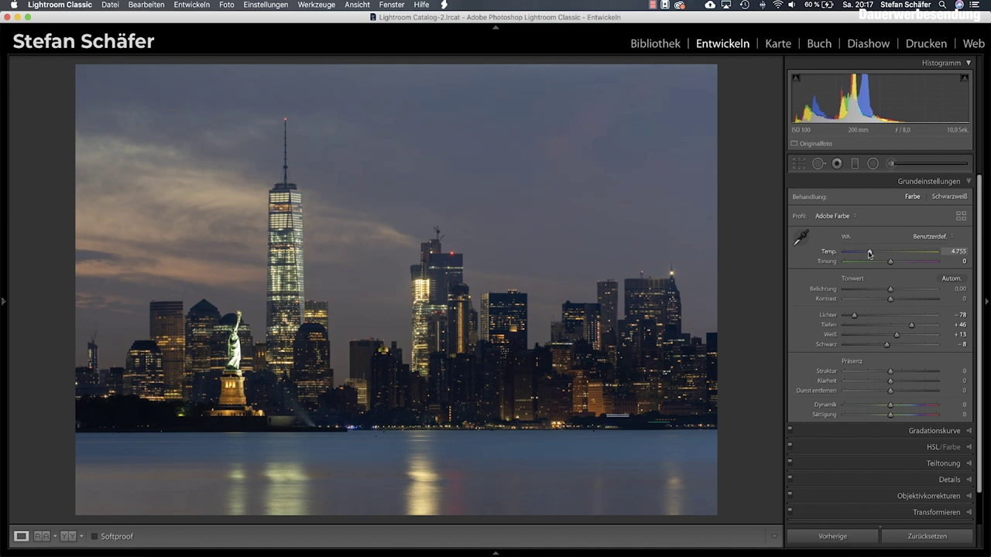
drag(869, 254, 866, 254)
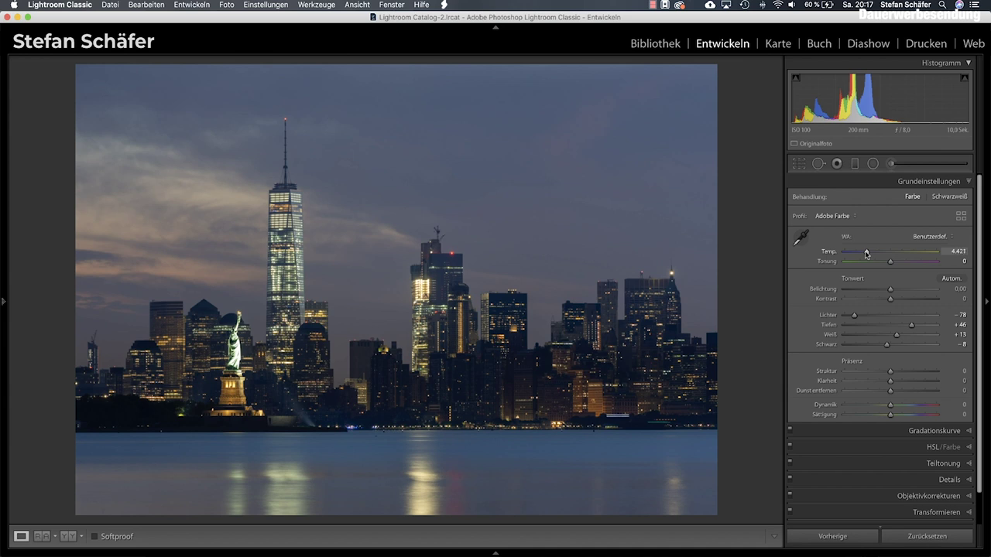
drag(866, 253, 865, 253)
drag(866, 254, 889, 263)
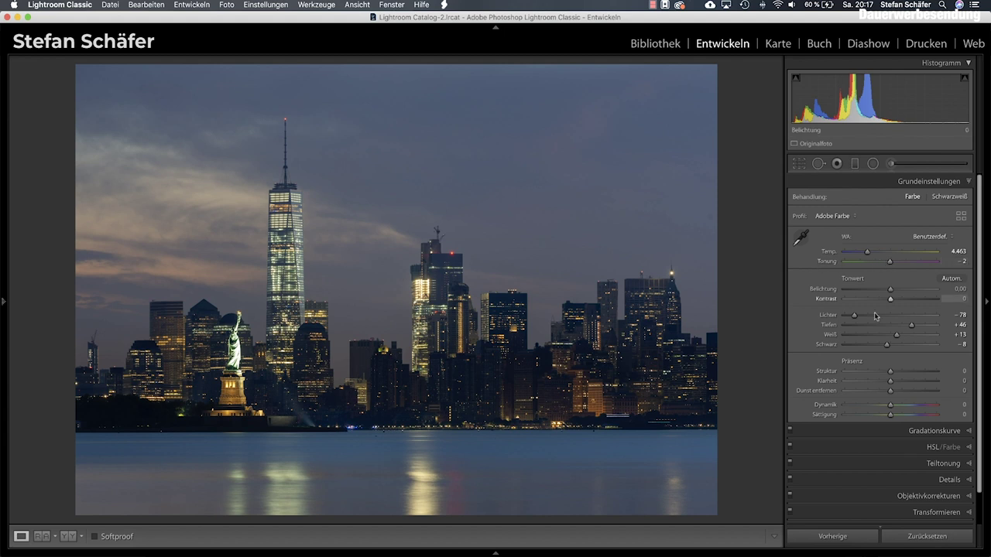
Raise Exposure to +0.30, Clarity to +20, Dehaze to +10 and Whites to +19.
drag(889, 291, 893, 292)
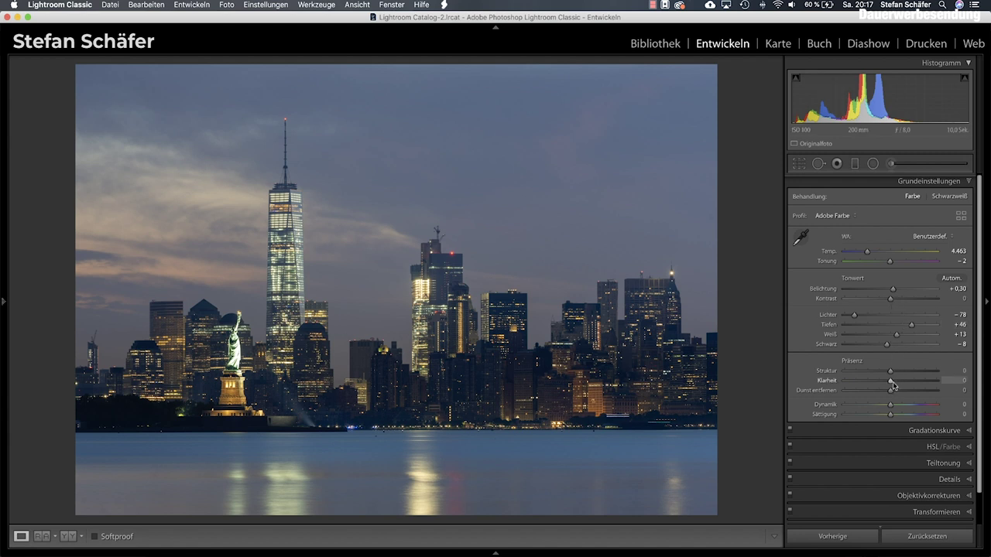
drag(890, 381, 901, 384)
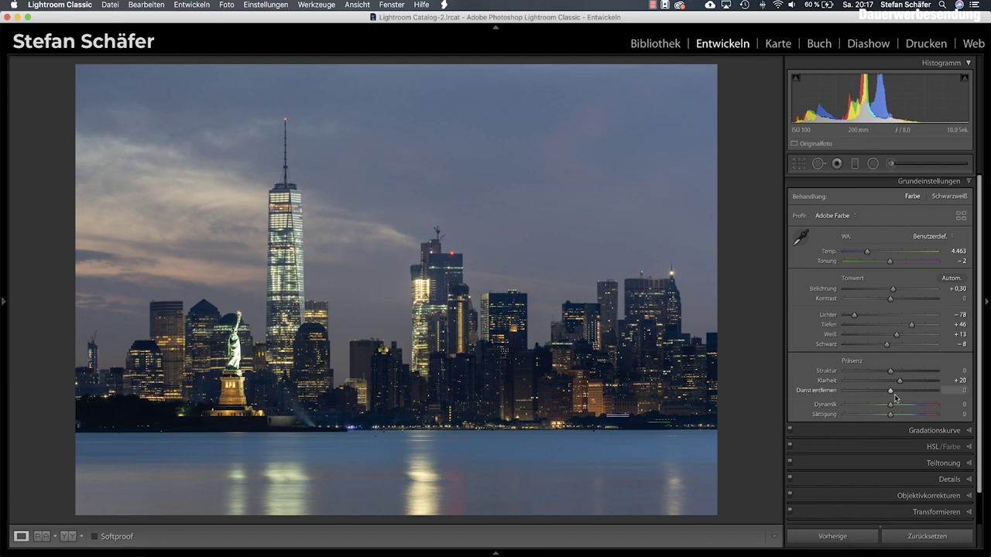
drag(890, 391, 896, 391)
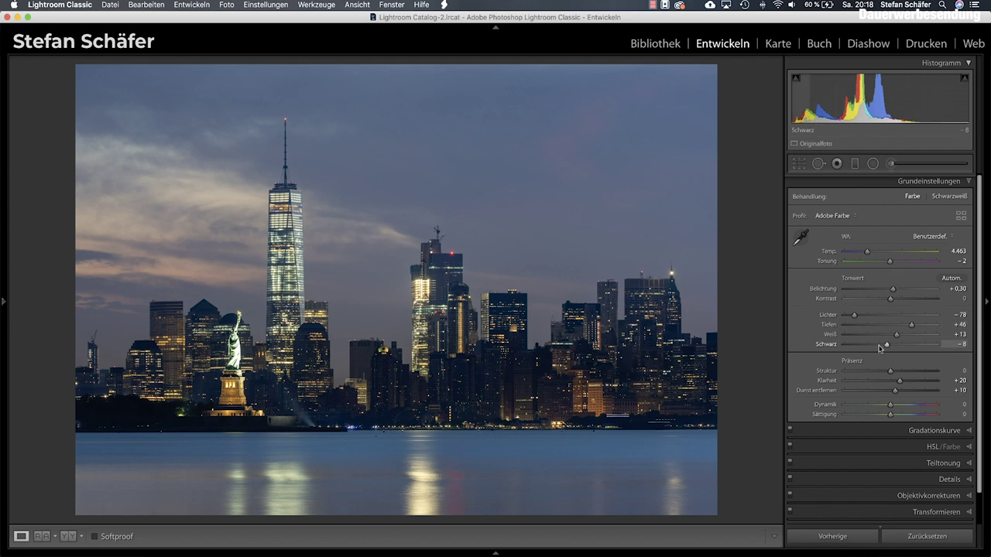
drag(888, 344, 886, 346)
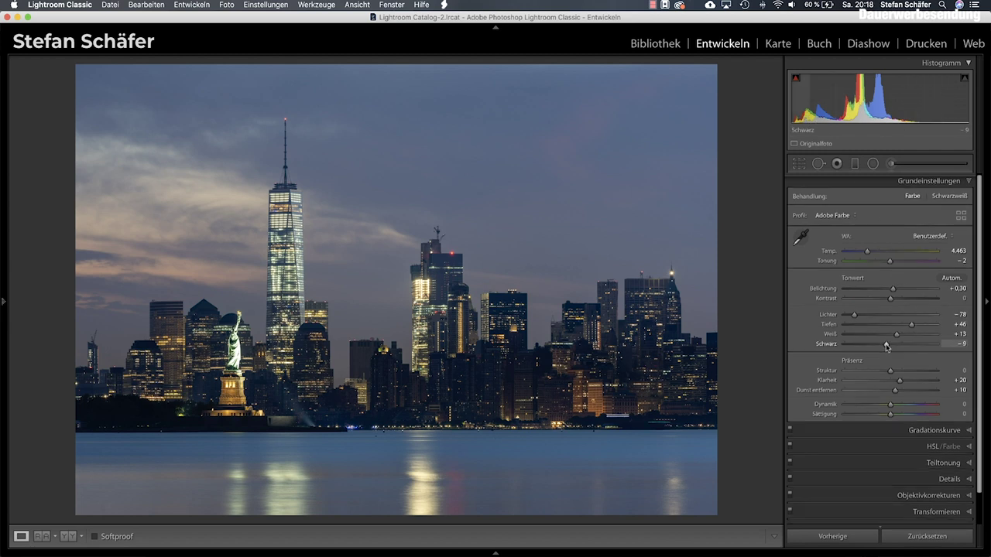
drag(896, 334, 898, 337)
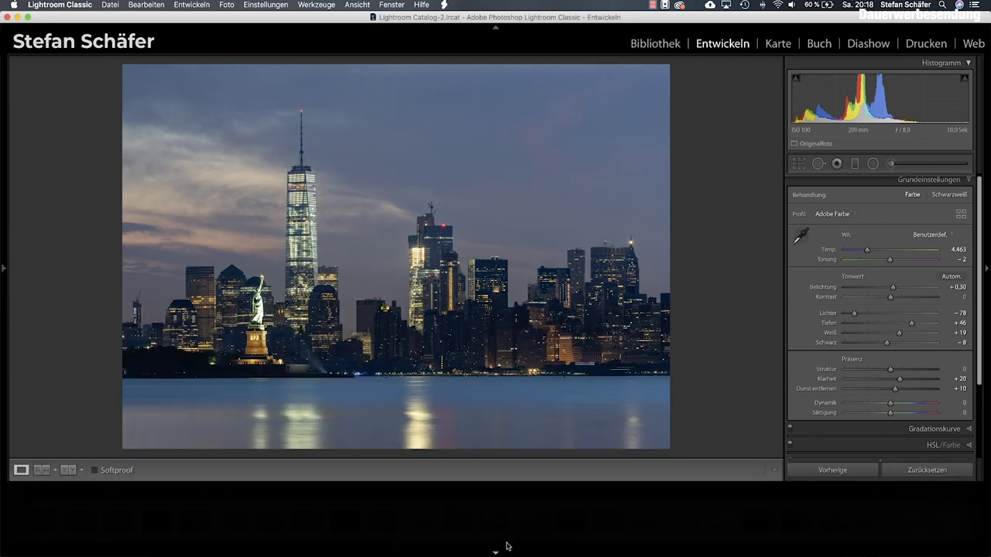
Create a virtual copy of _DSC6002.NEF from the filmstrip.
click(504, 549)
right_click(486, 528)
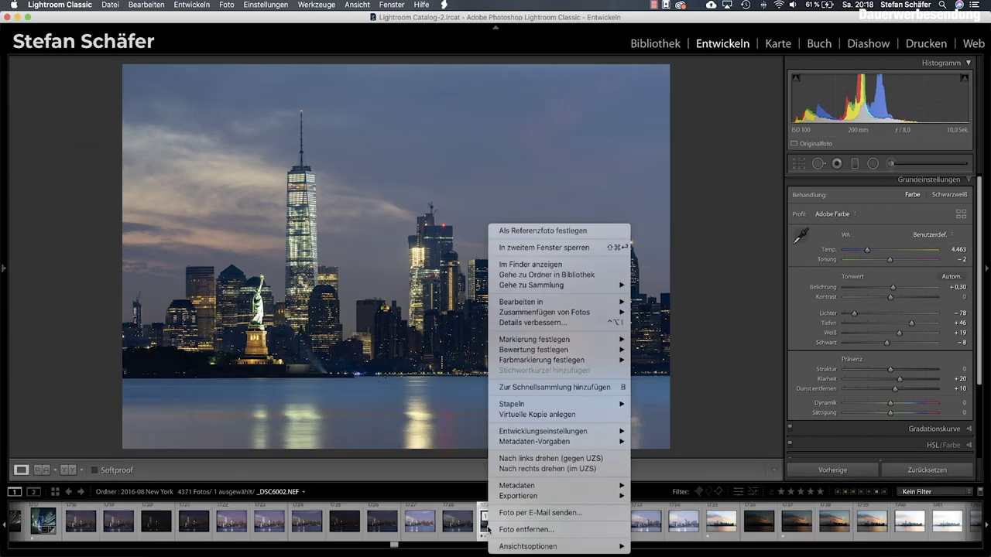
click(586, 415)
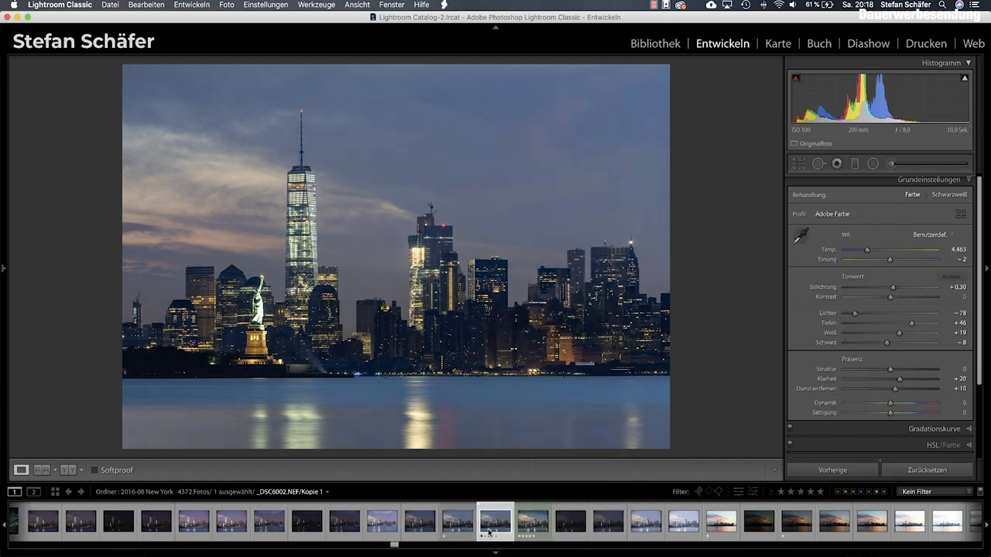
Push the virtual copy's Contrast to +100, then switch back to the original for comparison.
click(460, 531)
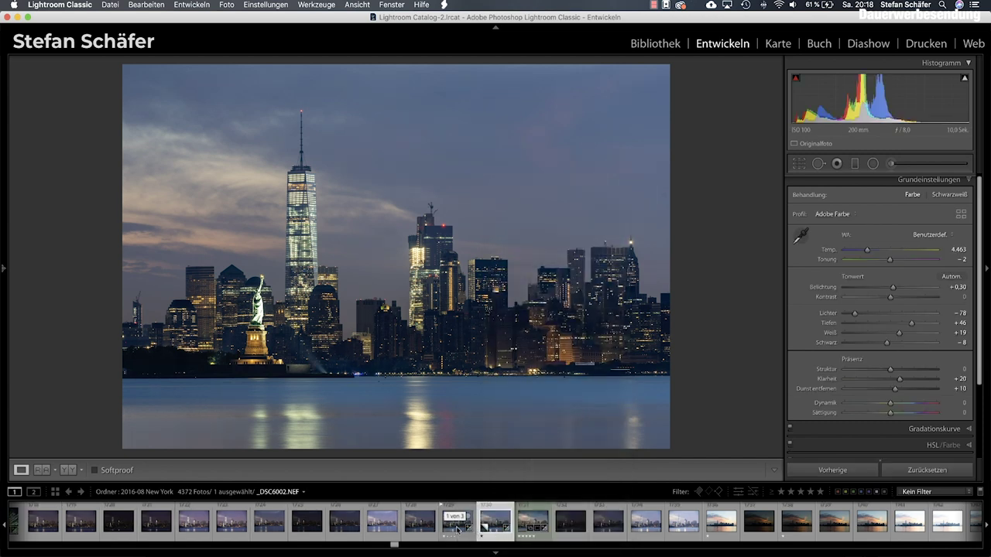
drag(890, 297, 944, 302)
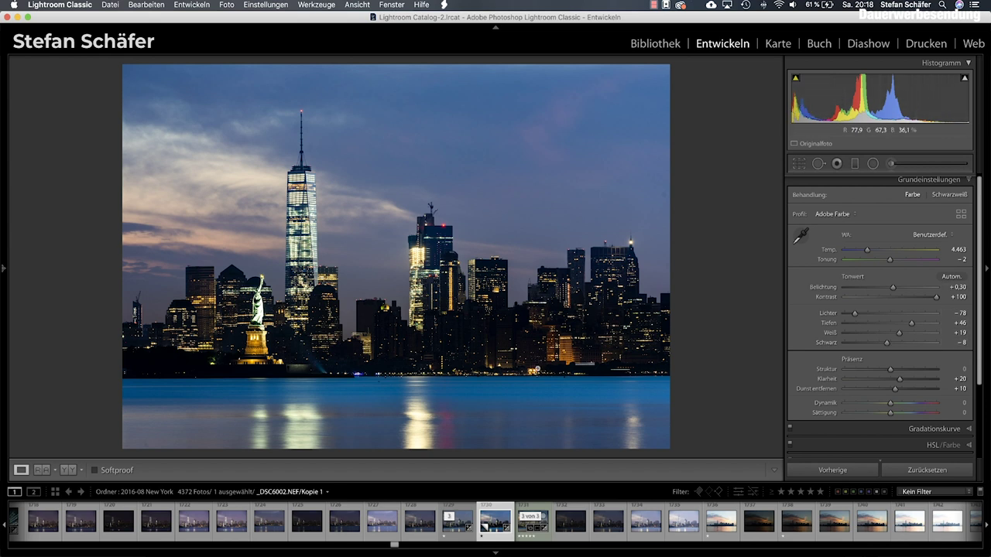
click(457, 524)
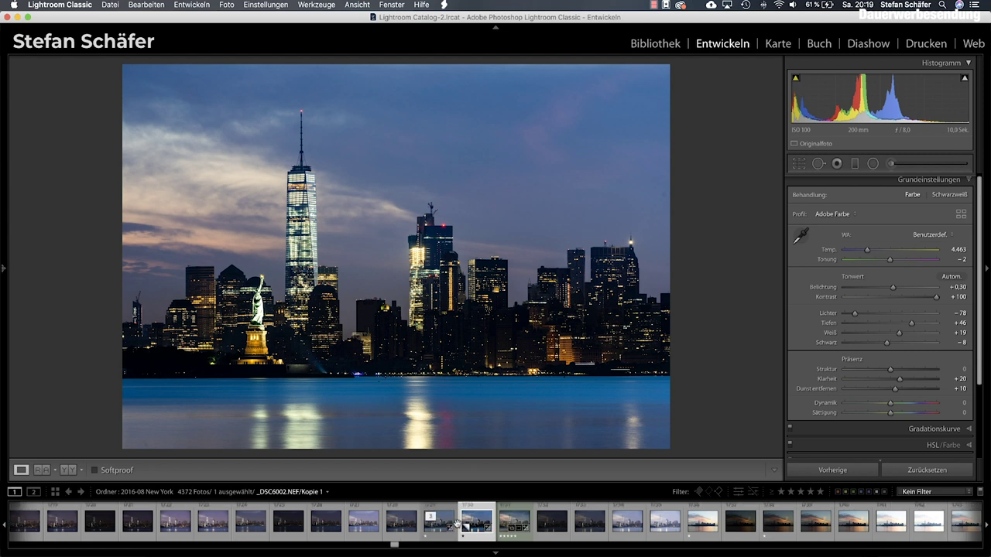
click(440, 525)
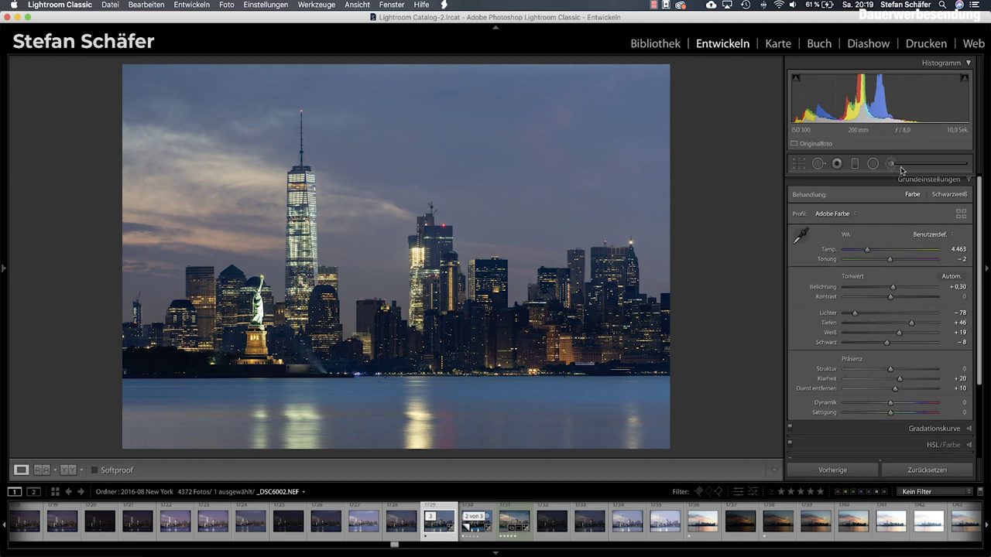
scroll(893, 210, up, 1)
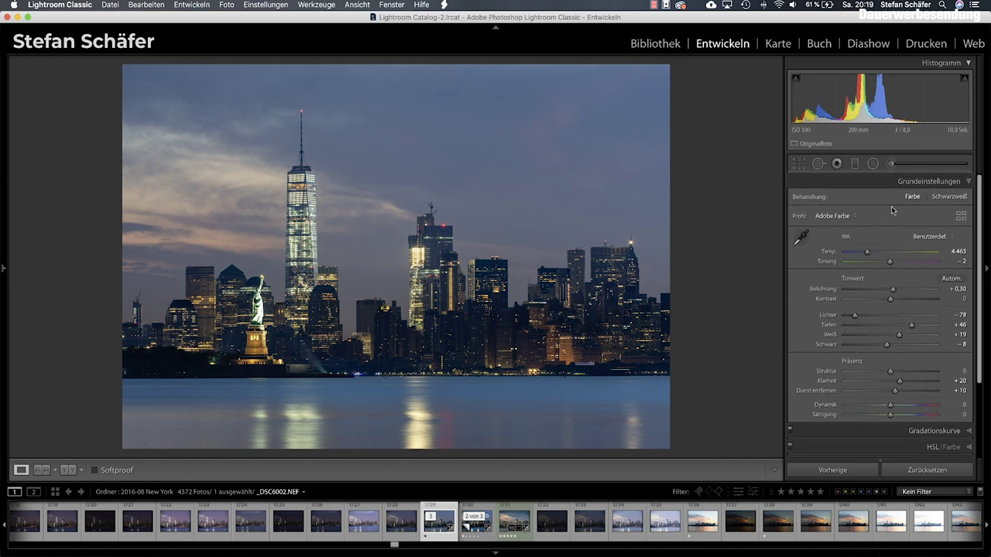
Start an Adjustment Brush with all effect sliders reset to 0 and paint over the sky.
click(905, 166)
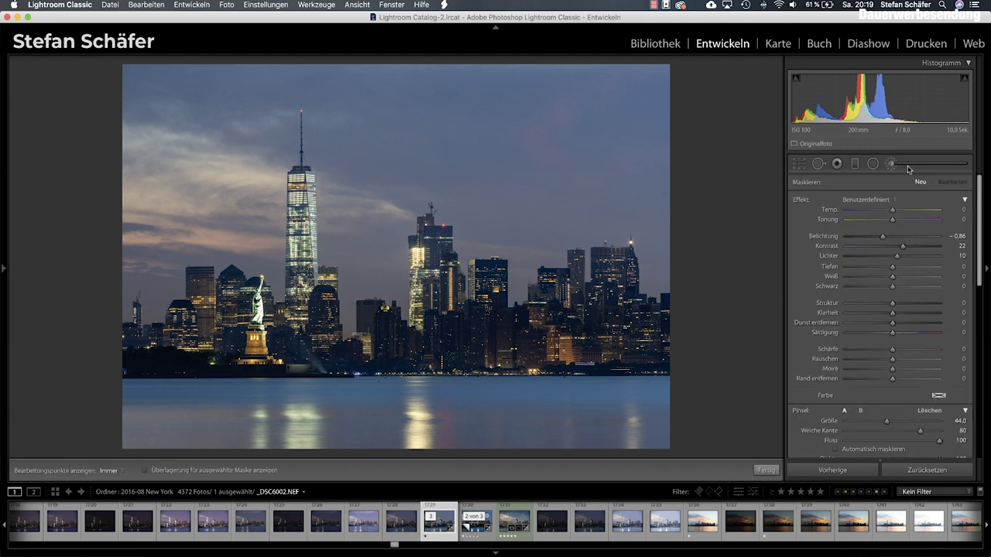
key(alt)
alt+click(804, 201)
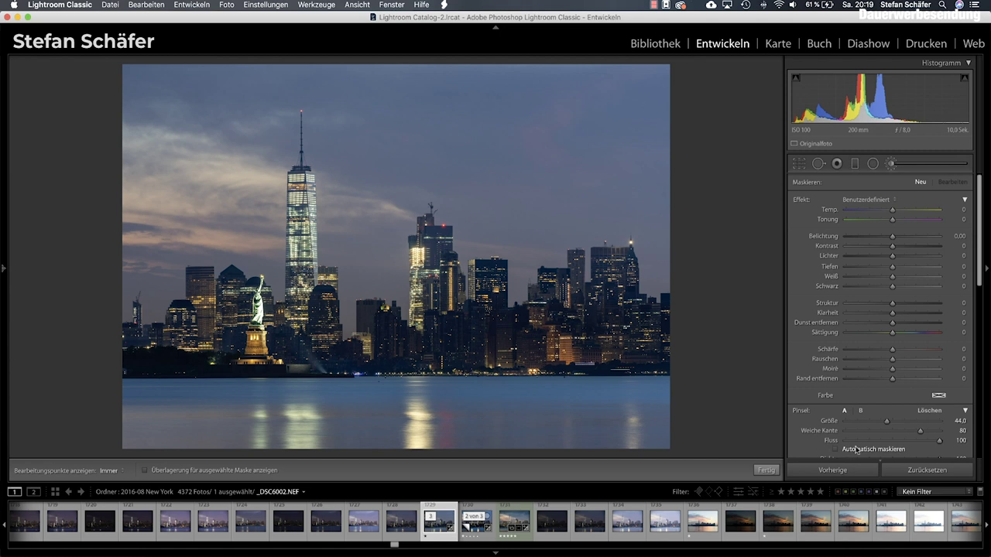
scroll(898, 422, down, 2)
scroll(882, 411, down, 2)
key(h)
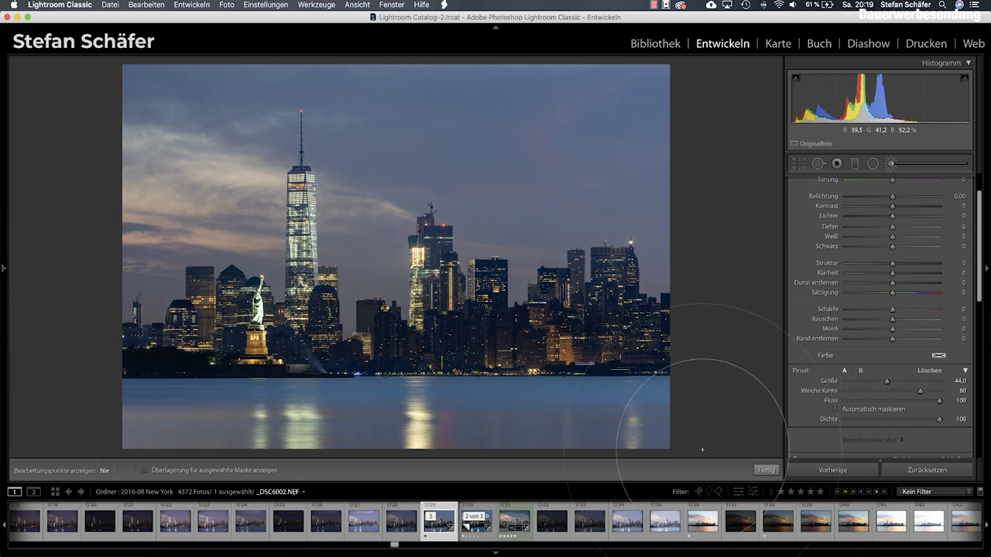
Show the brush pins again and briefly preview the painted mask overlay.
key(h)
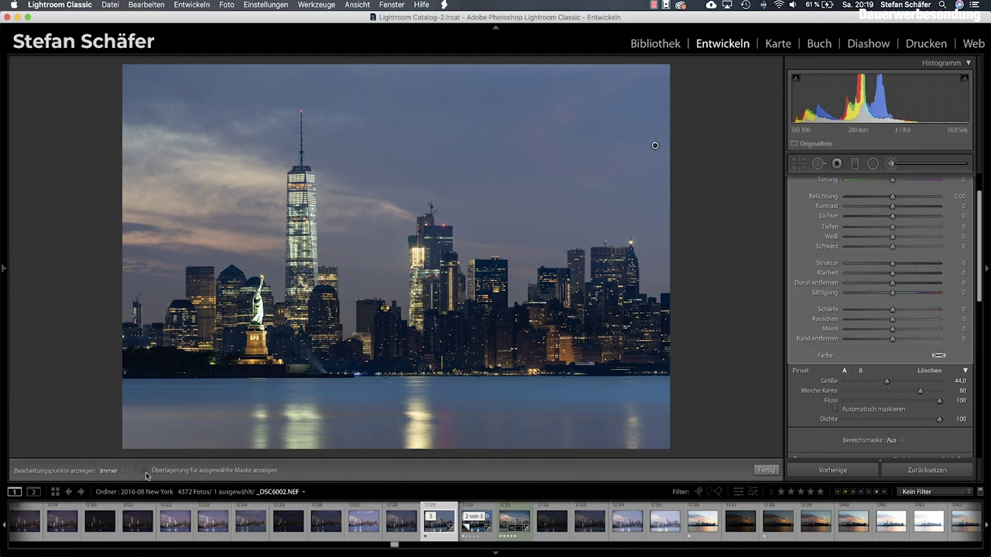
click(145, 471)
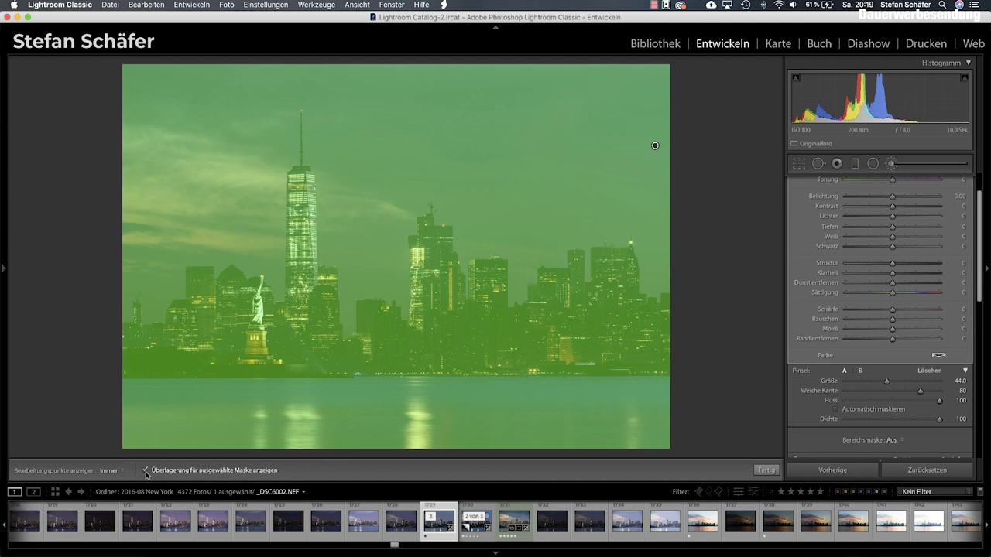
click(145, 470)
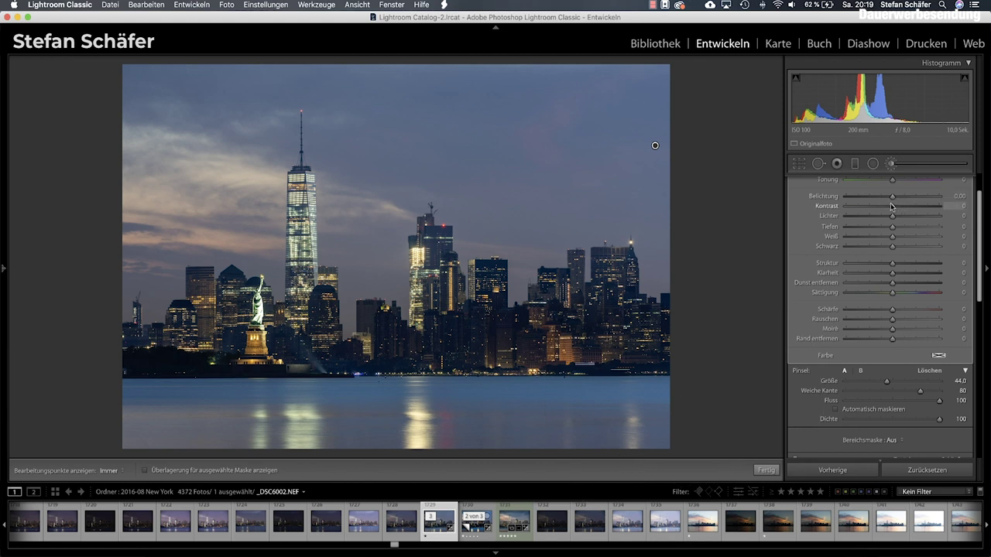
scroll(890, 247, up, 1)
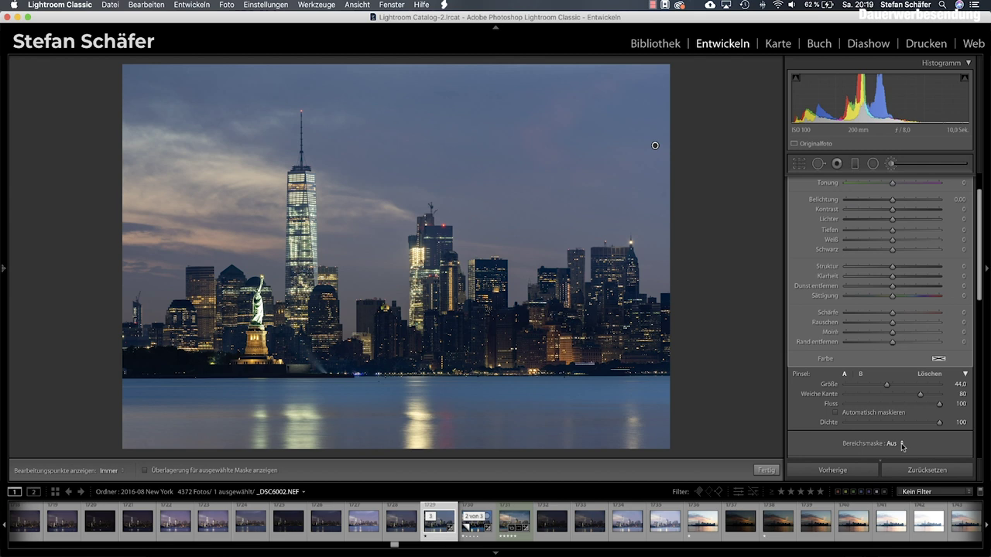
Set the brush's Luminance range mask to 25–75, checking it with the mask preview.
click(902, 445)
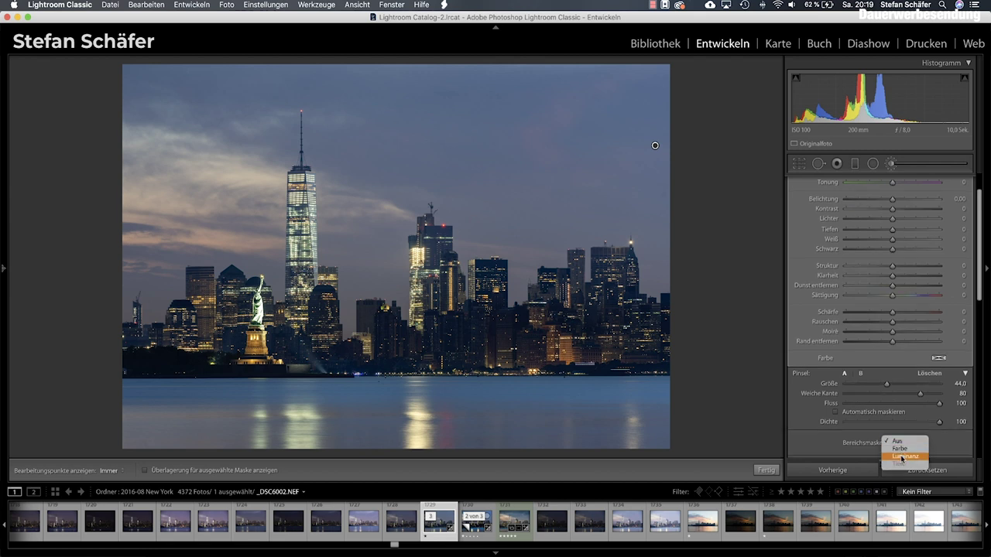
click(901, 458)
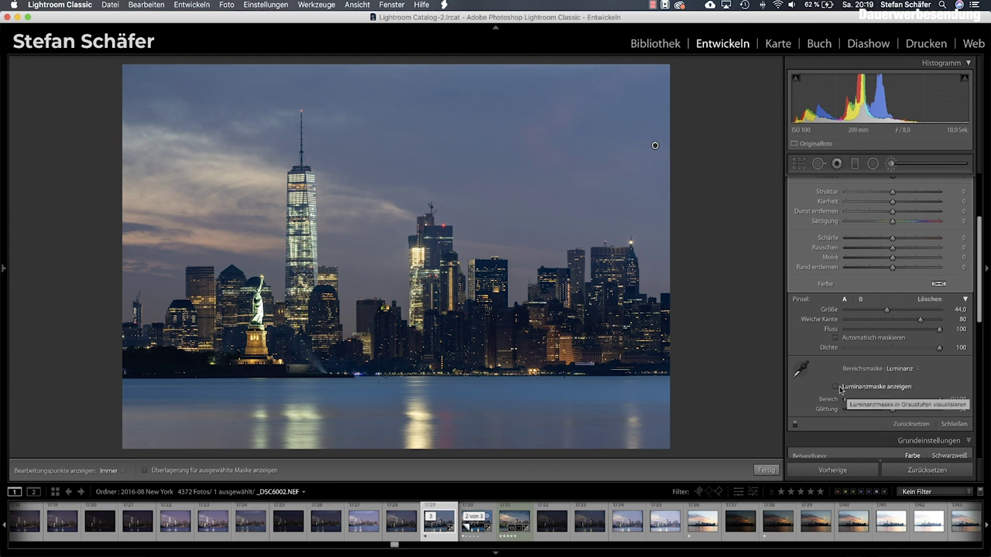
click(837, 387)
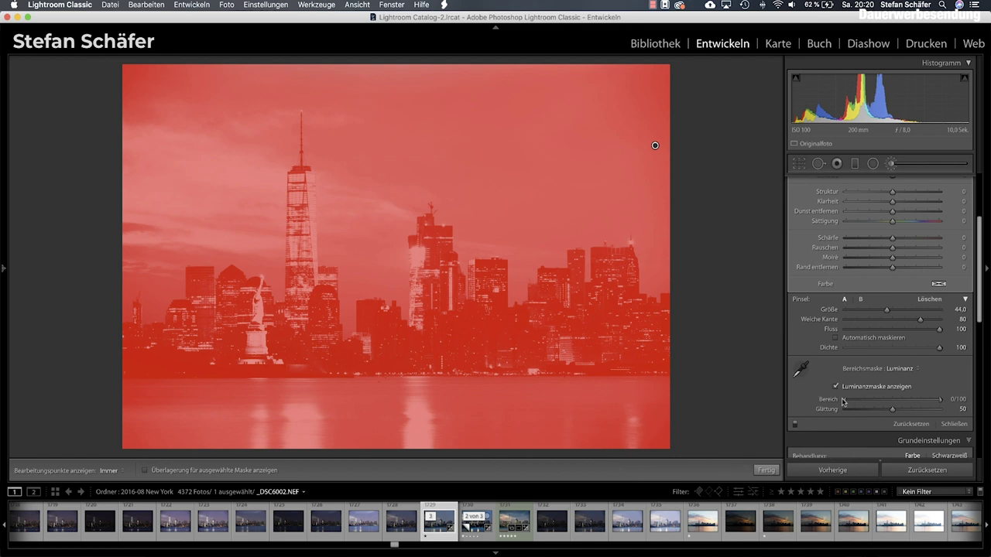
drag(845, 399, 868, 400)
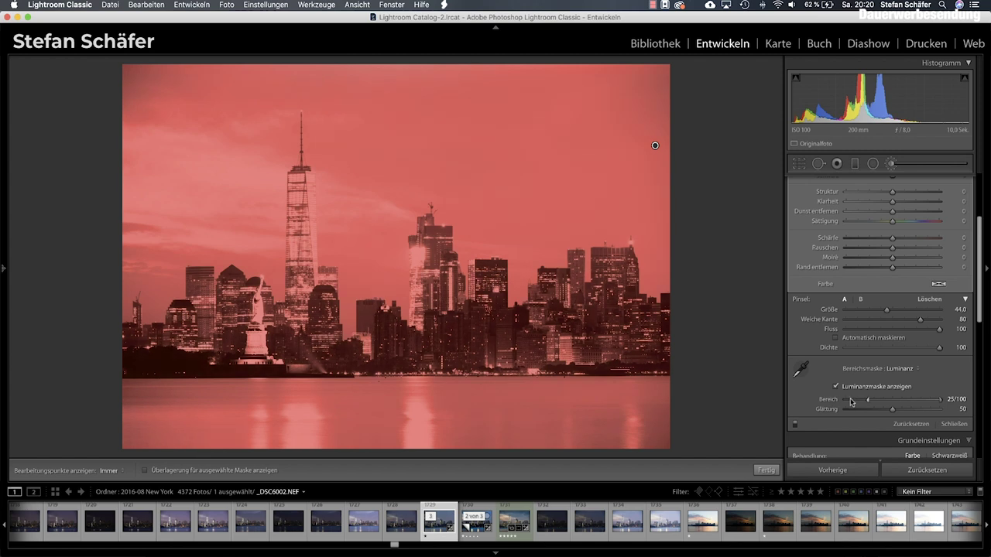
drag(939, 402, 916, 404)
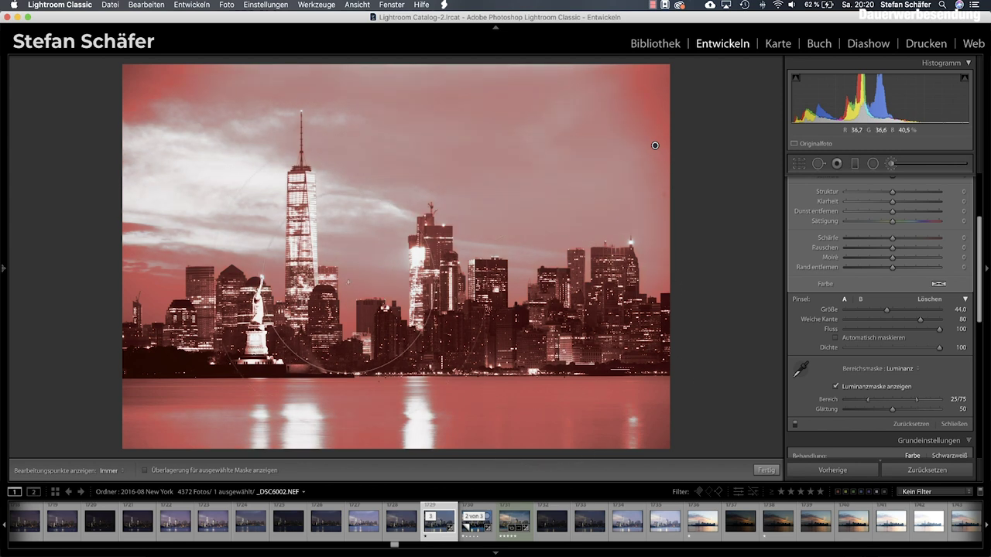
click(836, 387)
scroll(890, 341, up, 2)
scroll(890, 340, up, 2)
scroll(890, 340, up, 2)
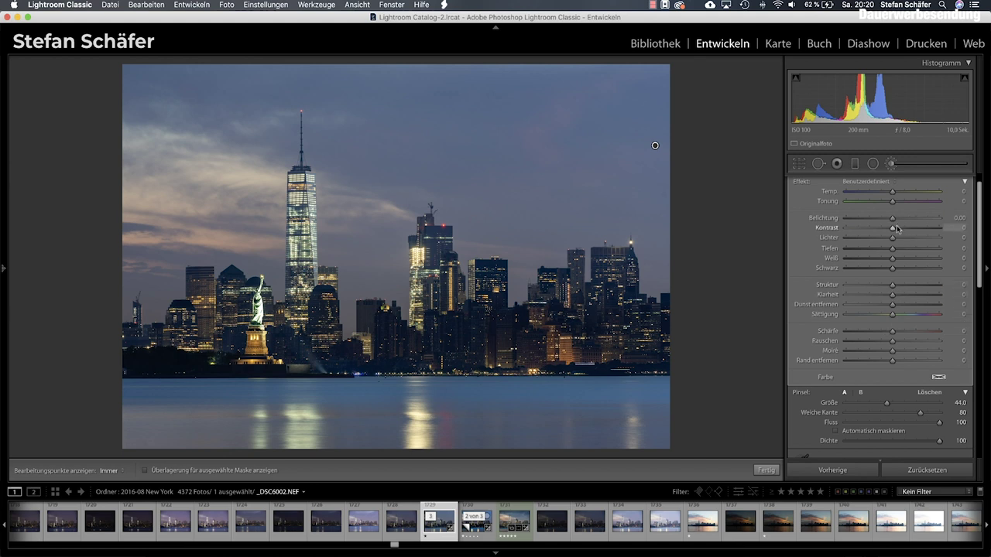
Set the brush Contrast to +100, compare with the brush off and on, then fine-tune it.
drag(890, 230, 949, 232)
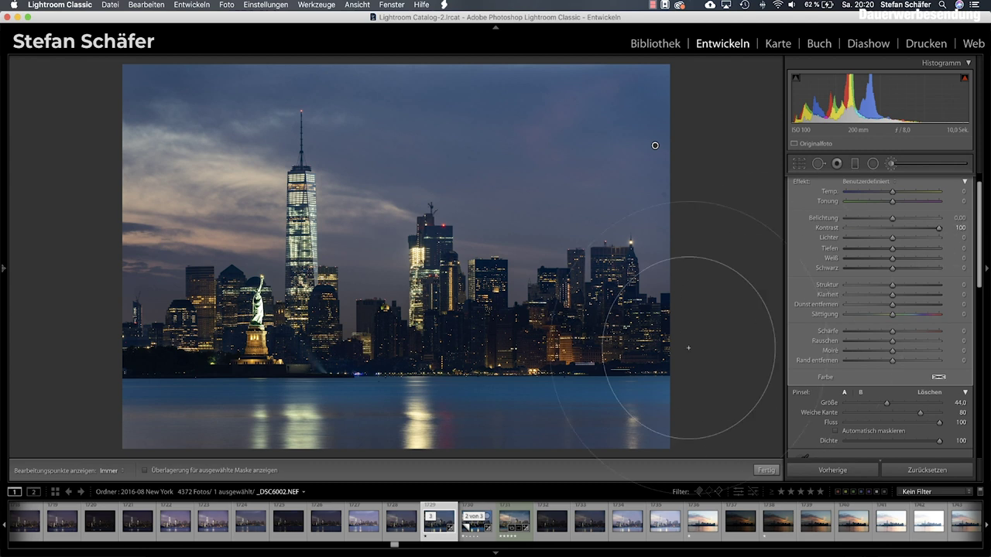
scroll(867, 398, down, 3)
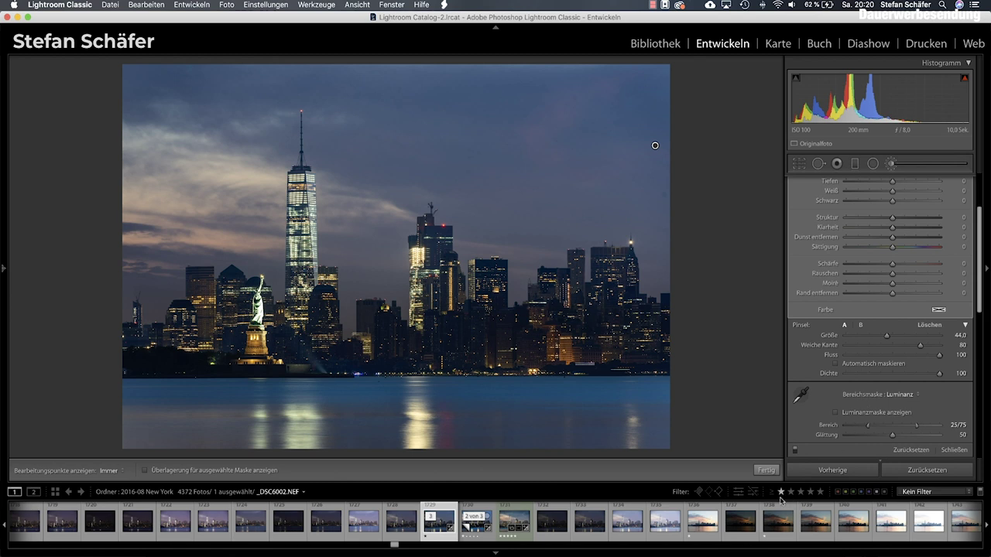
click(795, 451)
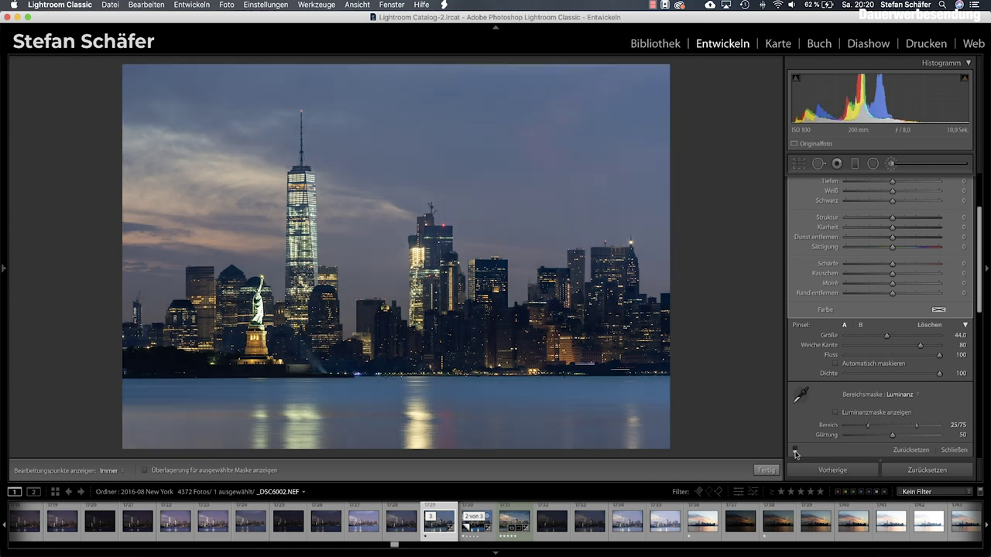
click(795, 452)
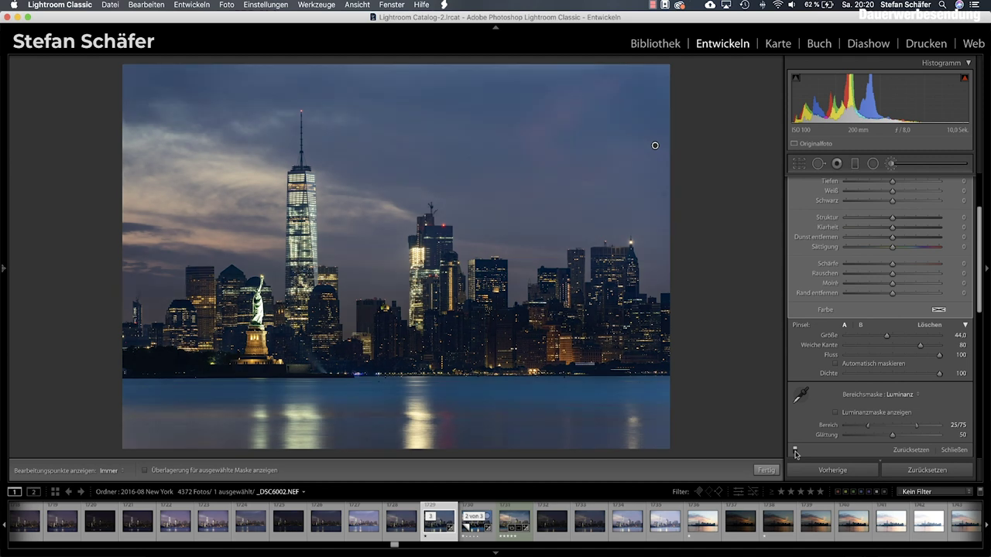
scroll(866, 348, up, 3)
click(939, 248)
drag(939, 247, 940, 249)
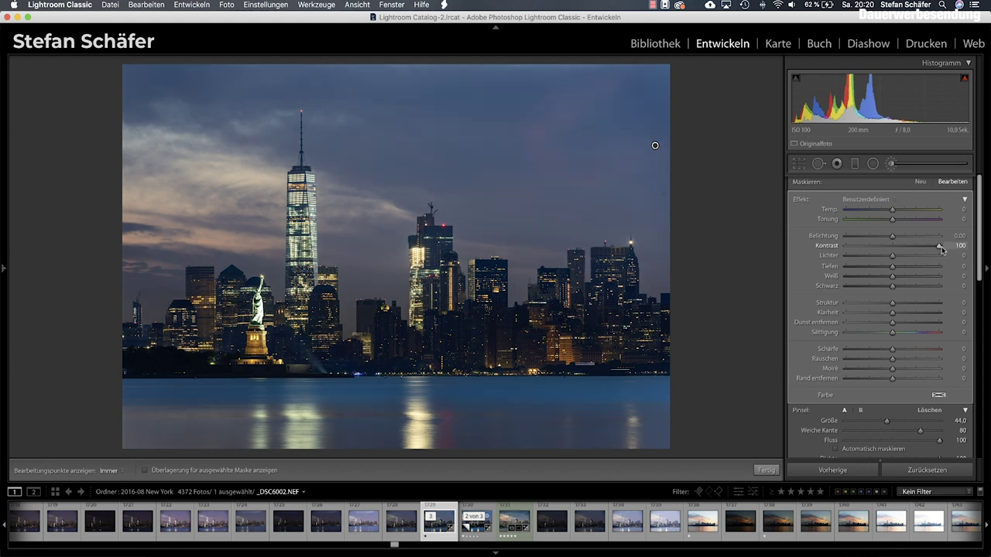
scroll(941, 248, down, 2)
click(765, 471)
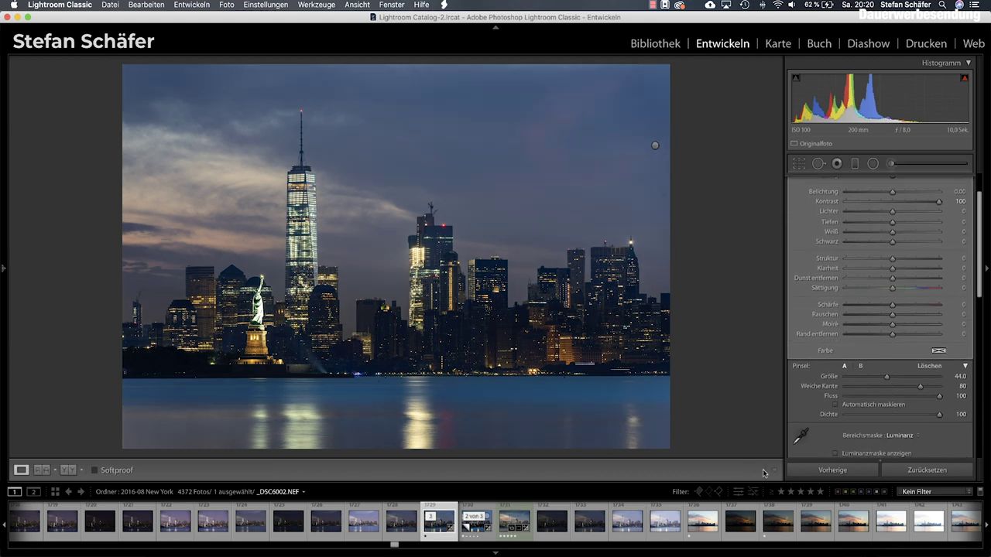
click(478, 531)
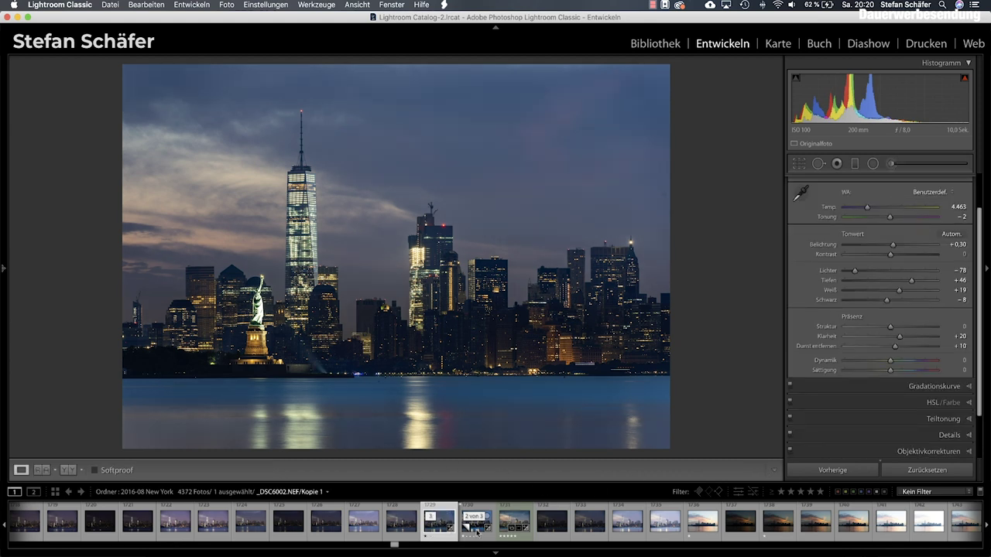
click(475, 533)
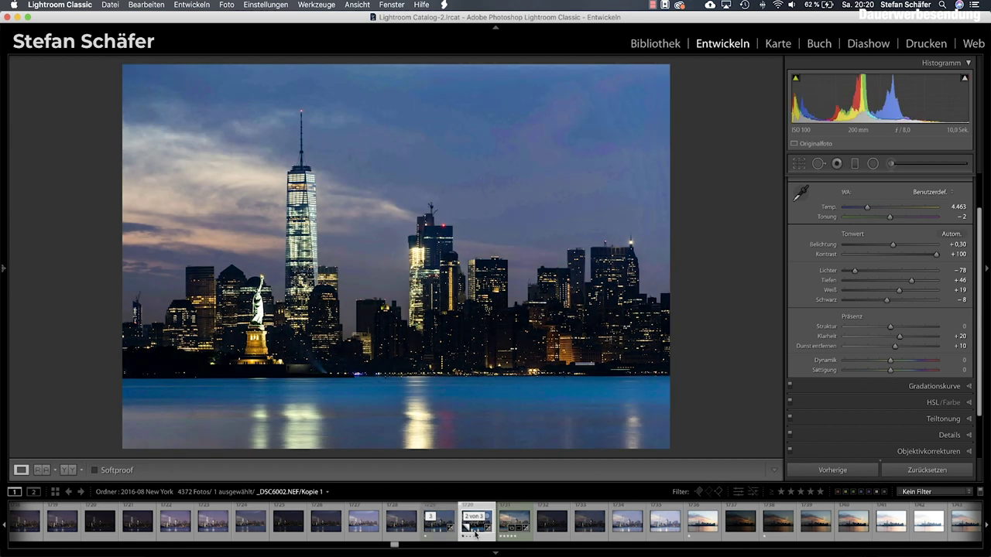
click(436, 533)
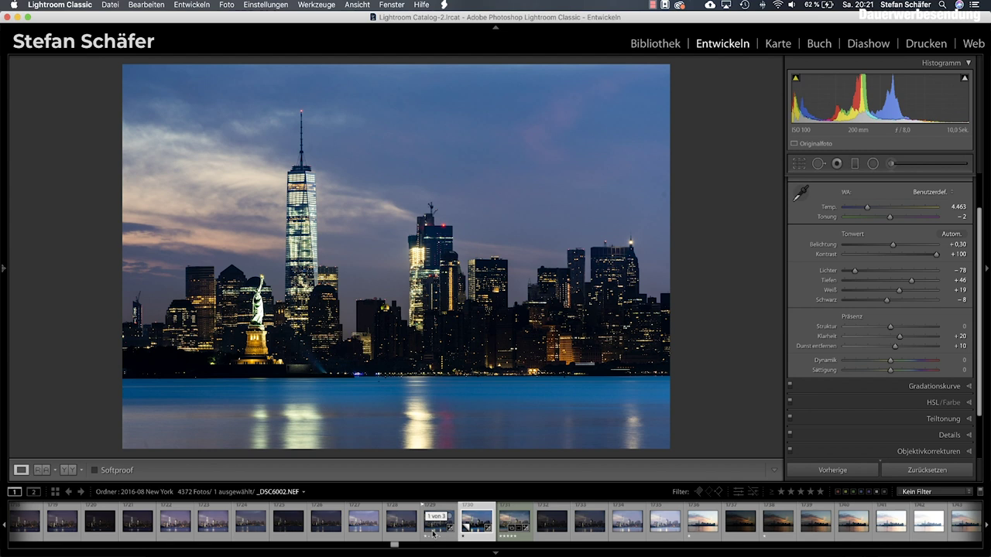
click(433, 533)
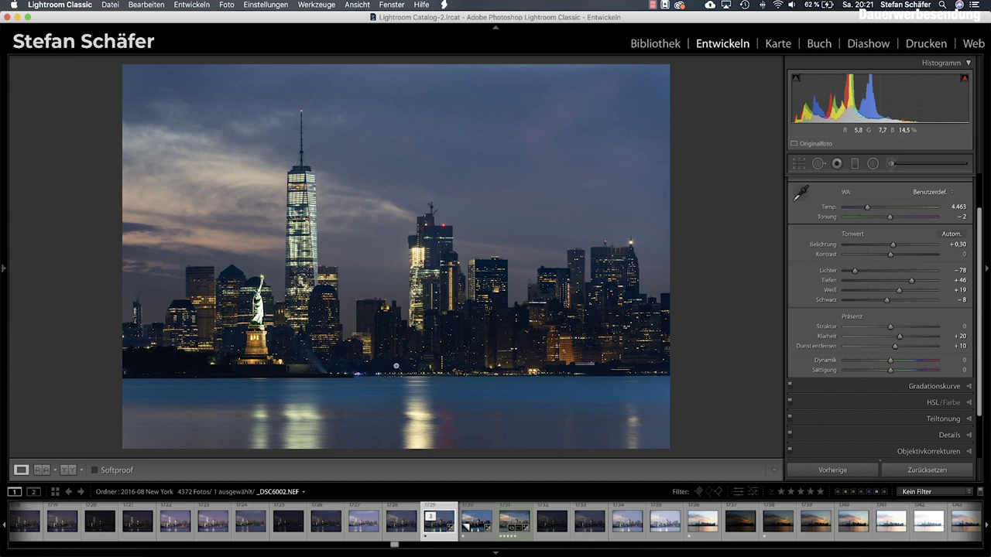
On the original, set Exposure about +0.45, Highlights −89, Whites +14 and Saturation −8.
drag(894, 246, 896, 246)
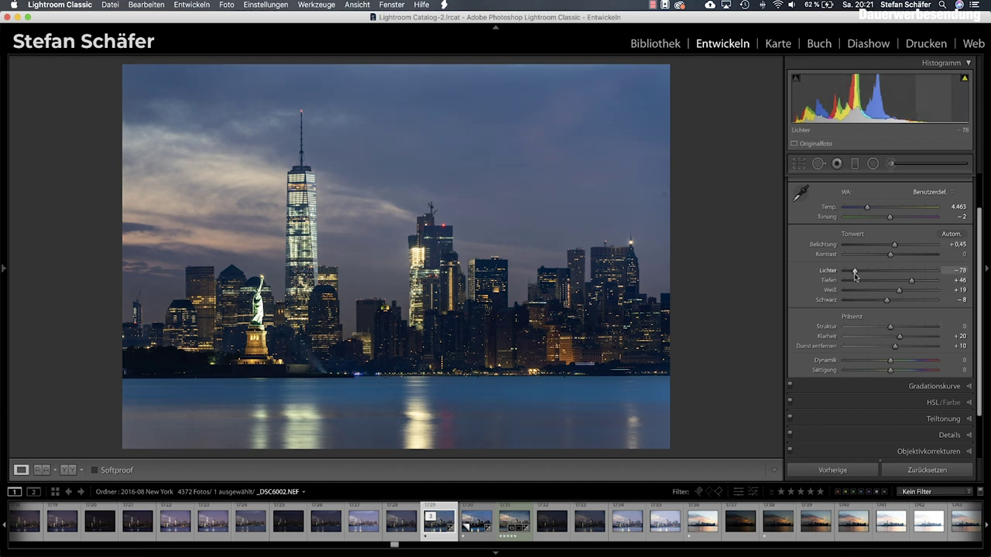
drag(854, 271, 848, 272)
drag(899, 290, 897, 293)
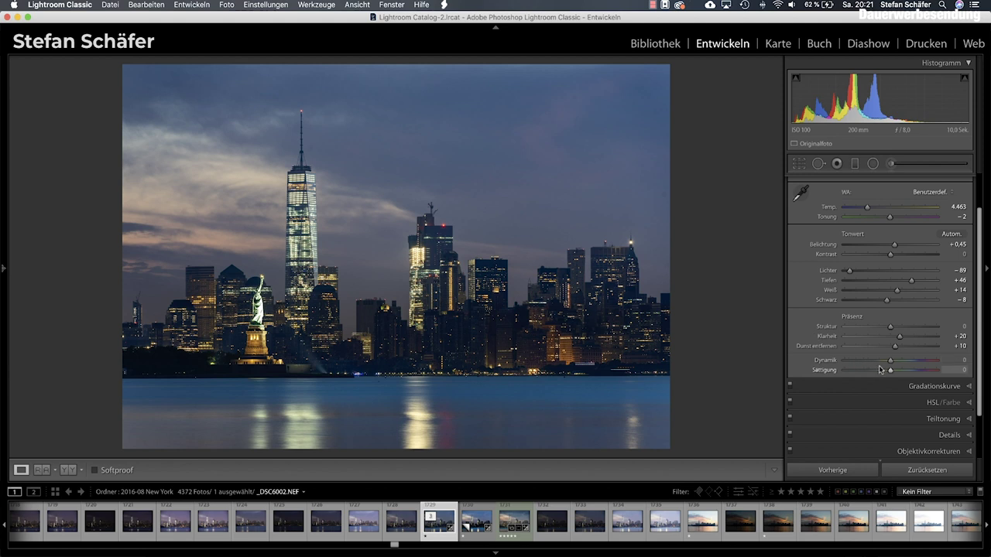
drag(885, 371, 887, 372)
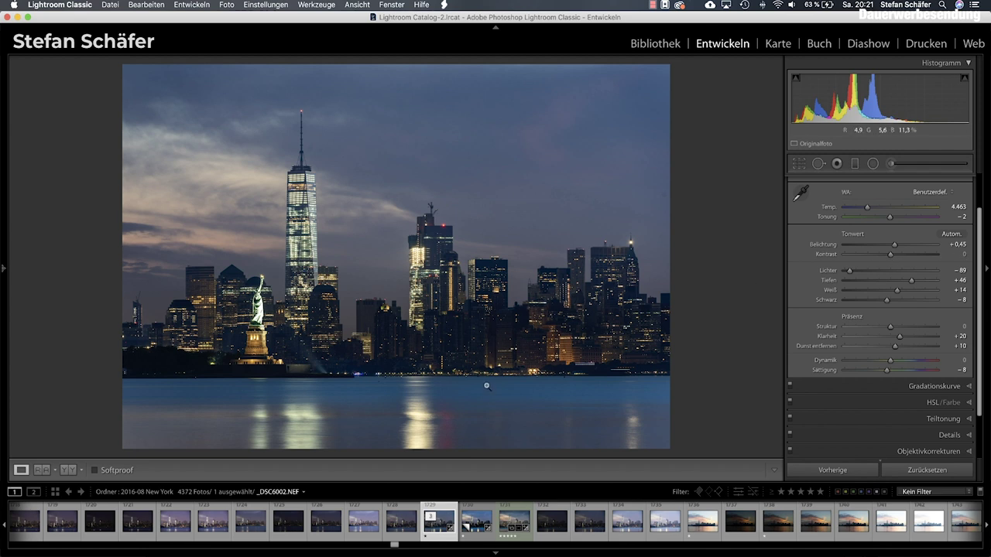
Lower the virtual copy's Contrast to +31, then reselect the original _DSC6002.NEF.
click(474, 527)
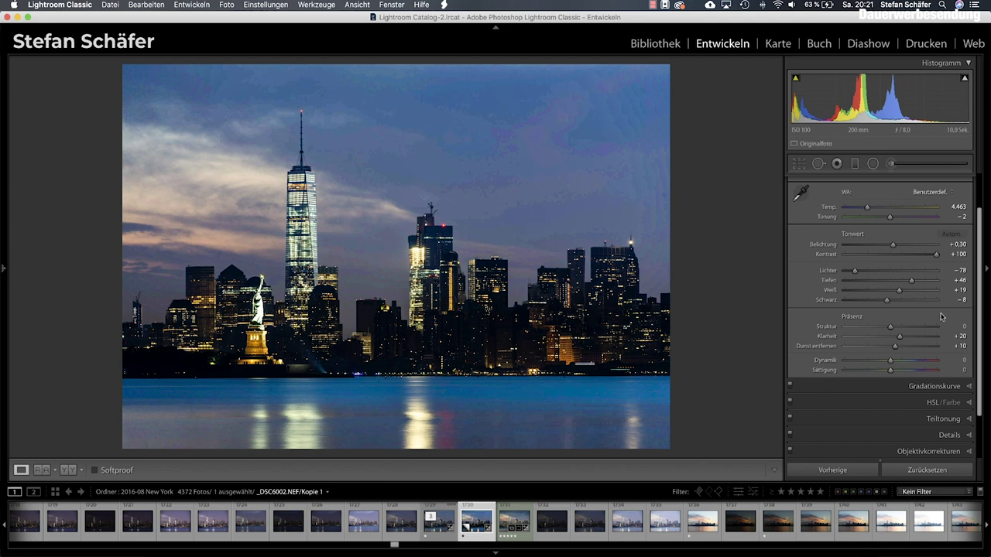
drag(918, 261, 904, 258)
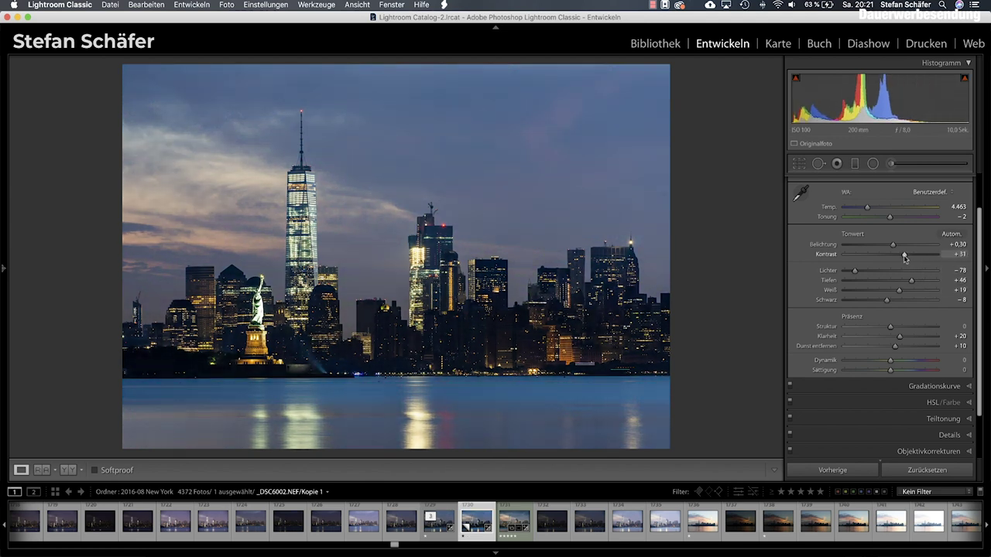
mouse_move(438, 521)
click(435, 534)
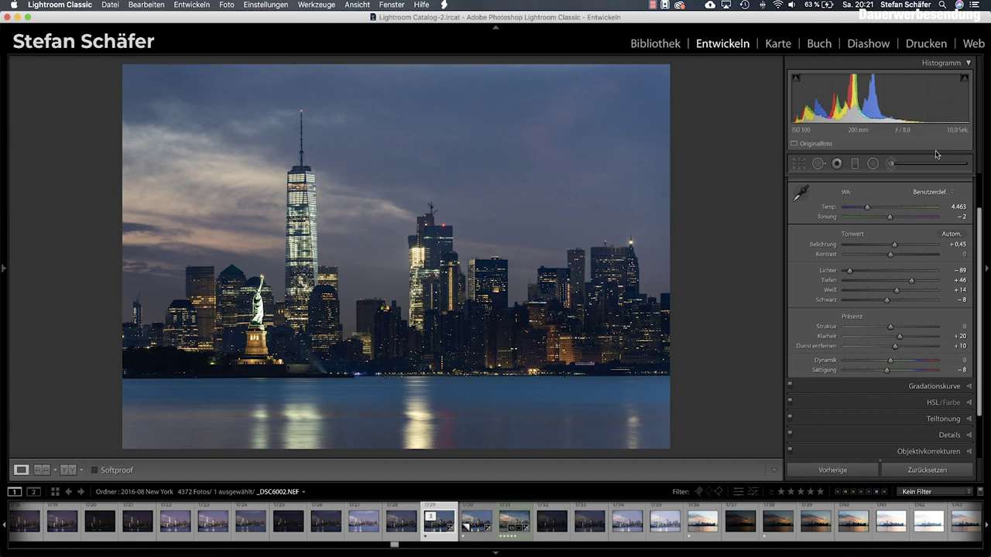
Paint a smaller brush over the left clouds and warm them with Temp +26, Tint +21.
click(892, 164)
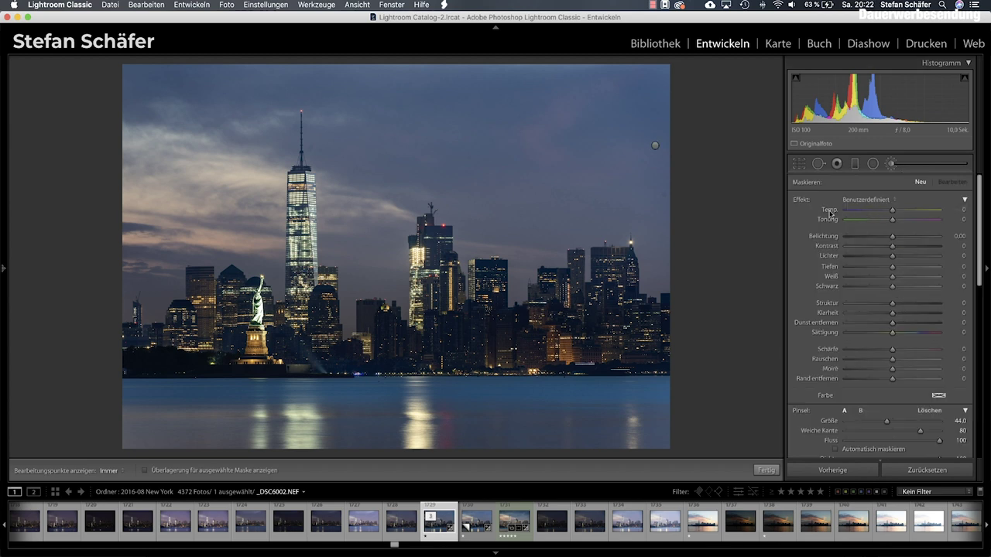
scroll(290, 241, down, 5)
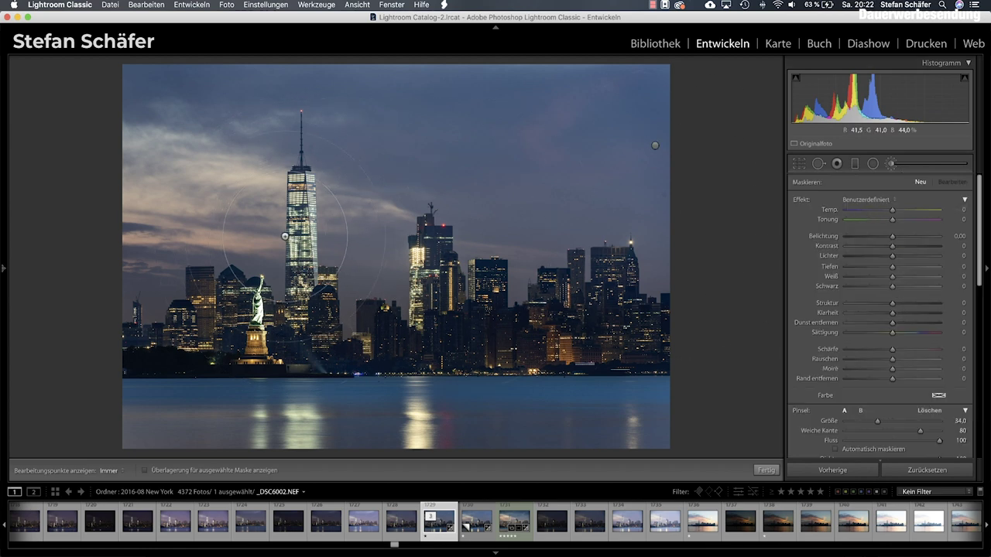
scroll(155, 197, down, 3)
key(h)
click(142, 199)
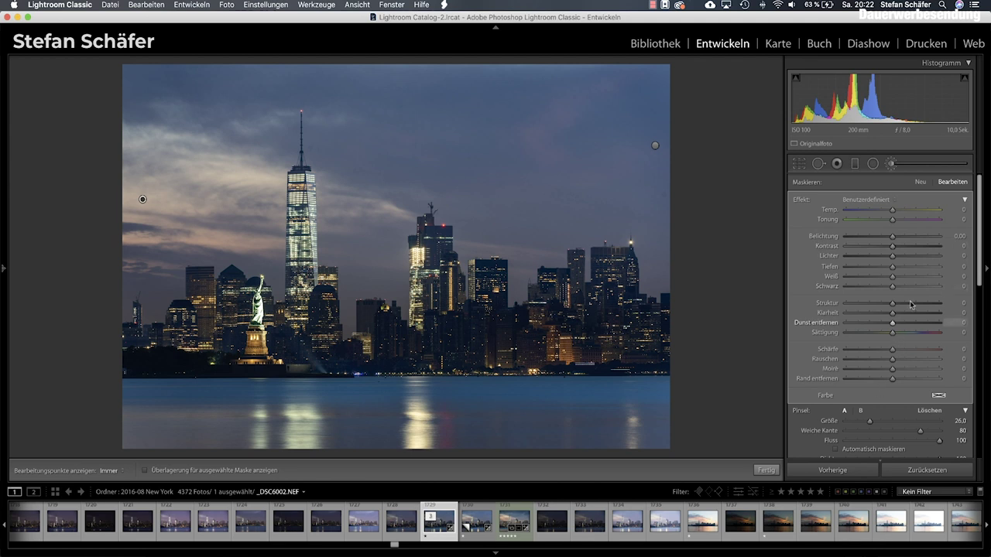
drag(892, 210, 907, 212)
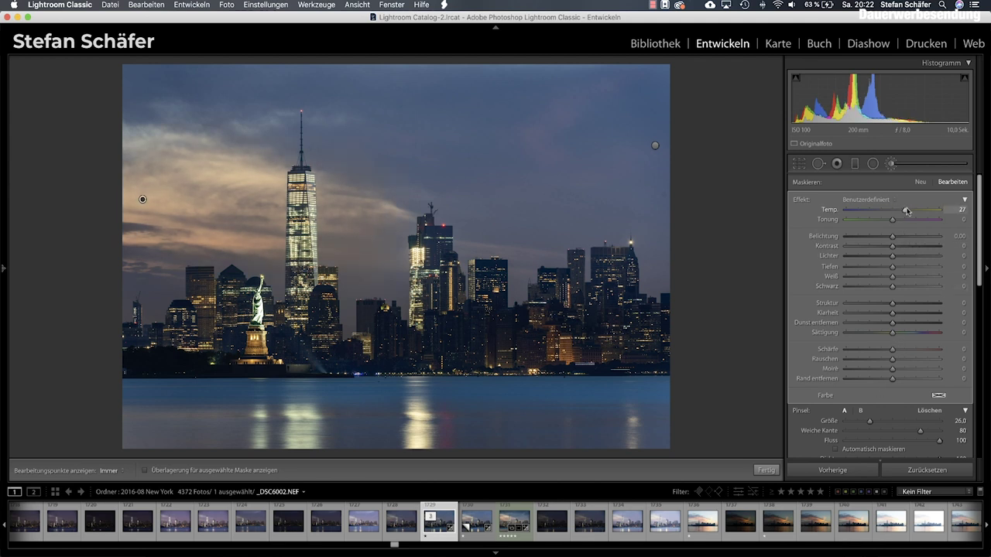
click(904, 220)
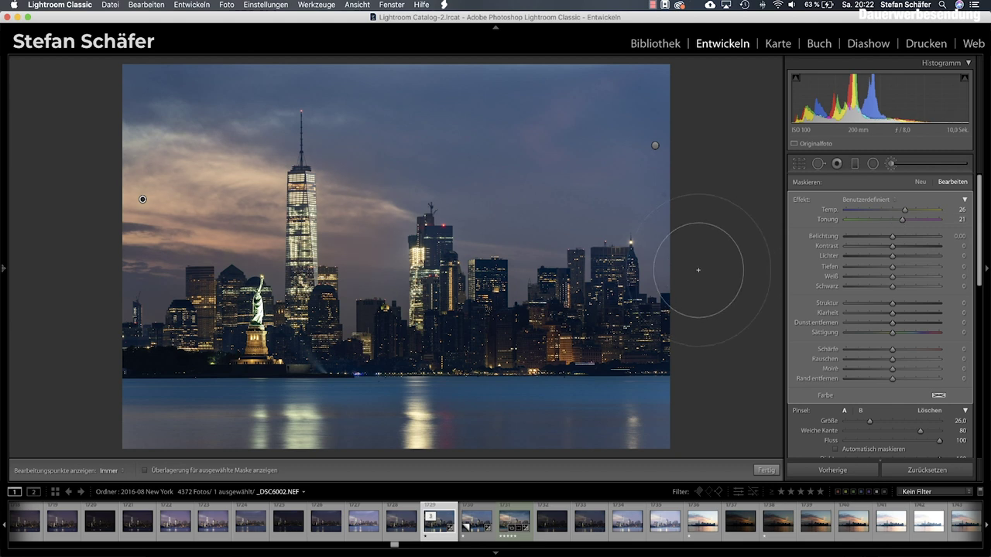
click(763, 470)
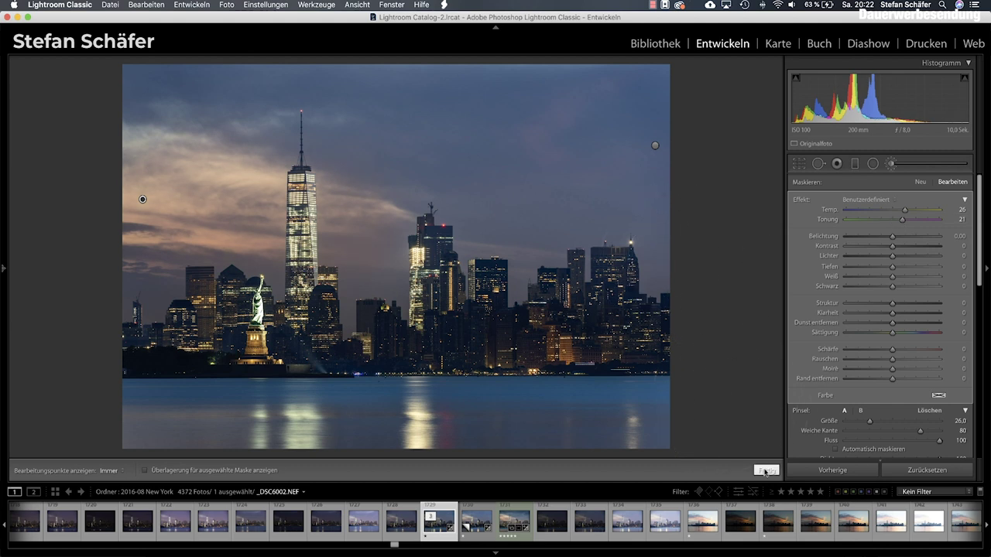
scroll(898, 381, down, 3)
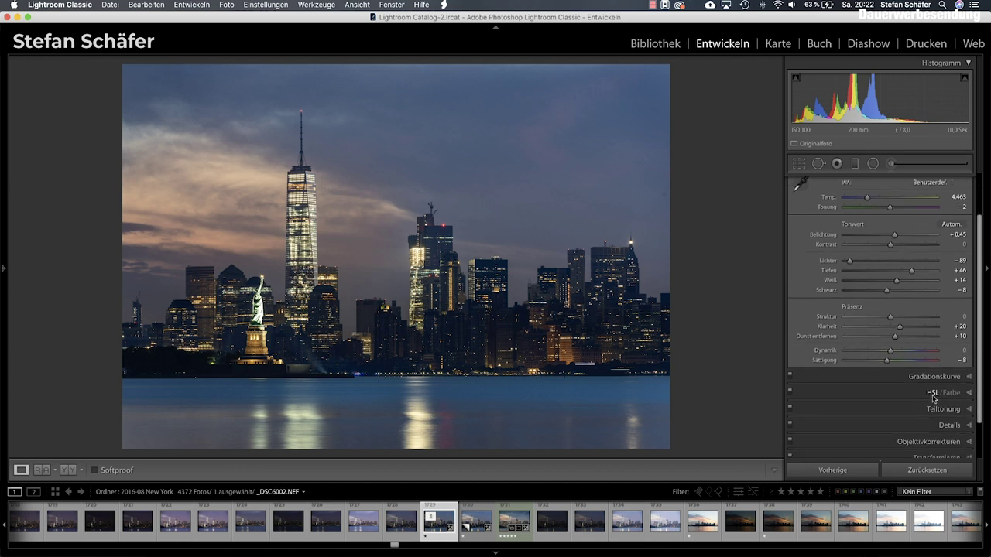
Shift the HSL hues slightly negative, Blue to −10 and Aqua to −9.
click(928, 397)
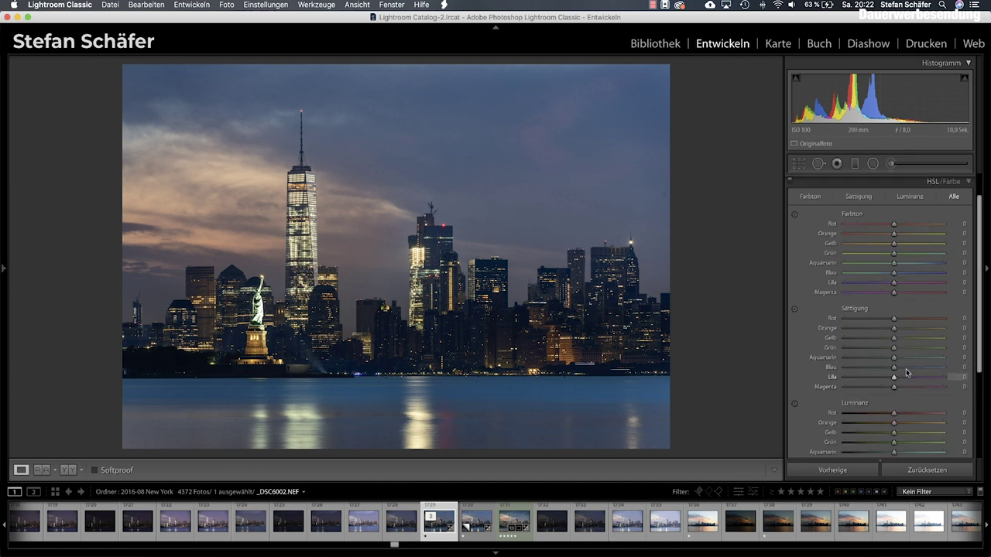
drag(894, 274, 889, 275)
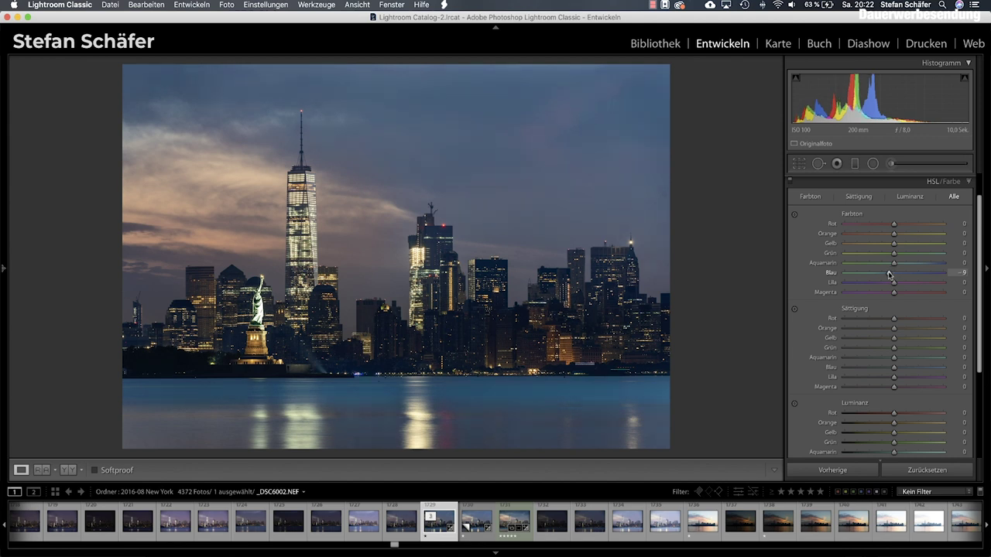
drag(894, 264, 890, 268)
scroll(890, 300, down, 2)
scroll(913, 341, down, 3)
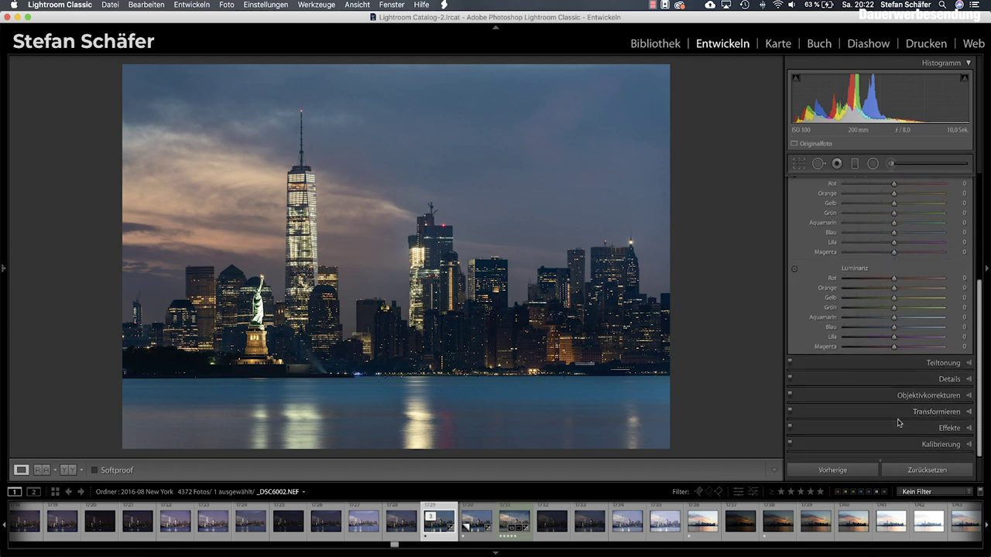
Set Detail sharpening to Amount 80 and Masking 44 for edge-only sharpening.
click(938, 381)
drag(870, 340, 895, 340)
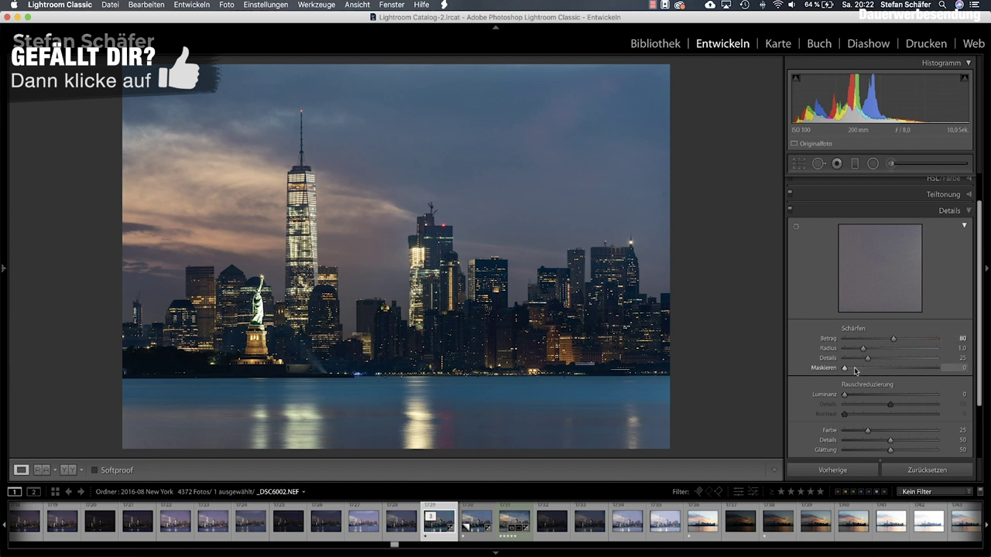
drag(843, 369, 885, 370)
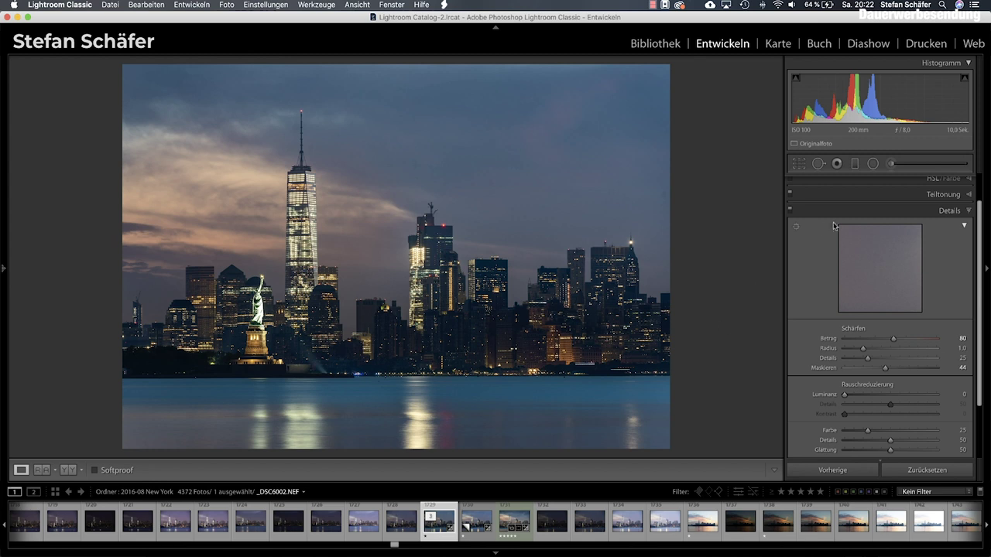
Select the upper-right sky brush pin and raise its Clarity to +33.
click(890, 164)
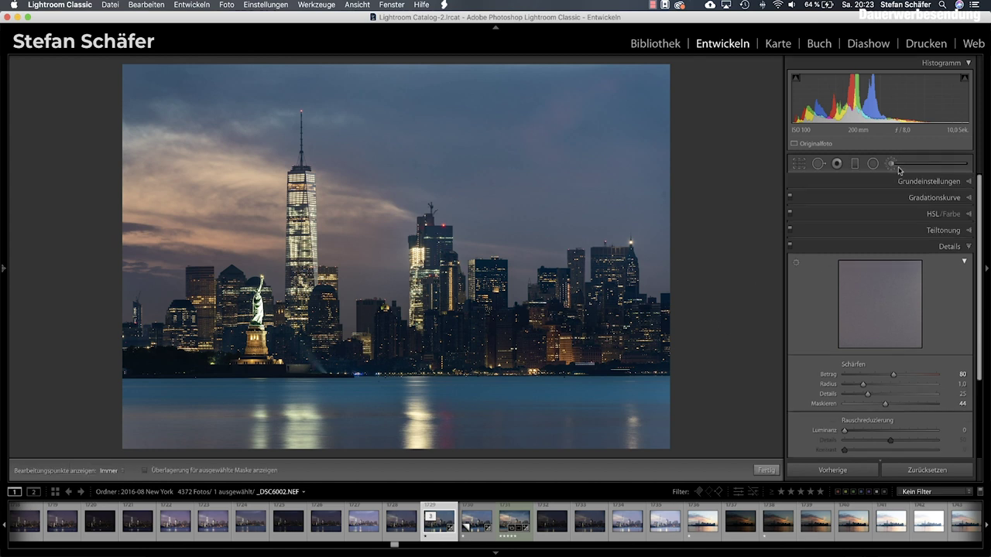
click(655, 147)
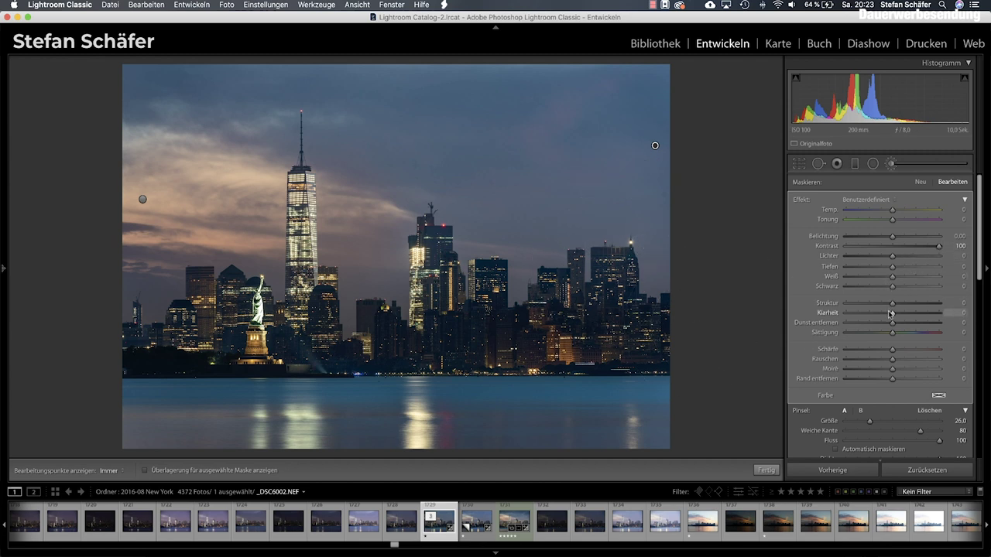
drag(892, 313, 903, 315)
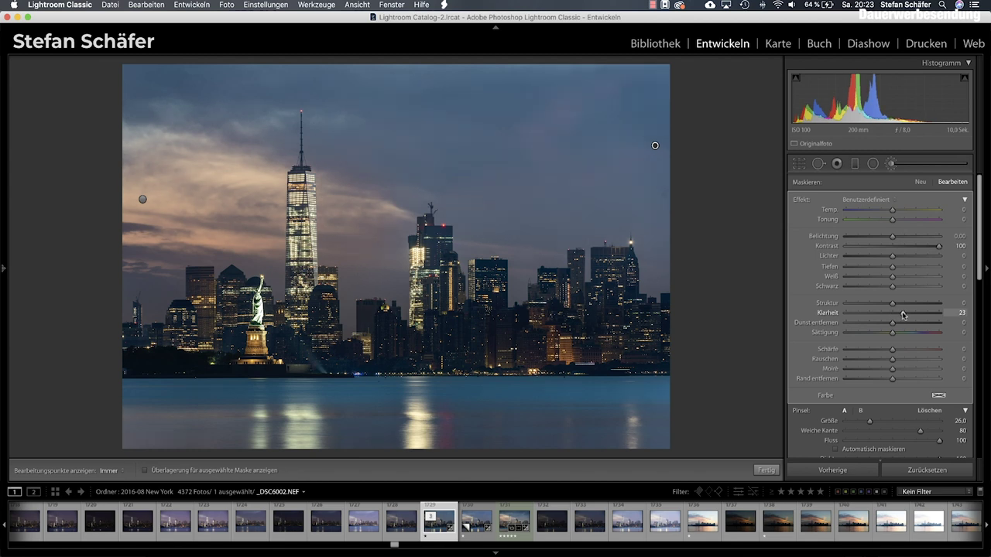
drag(902, 313, 907, 315)
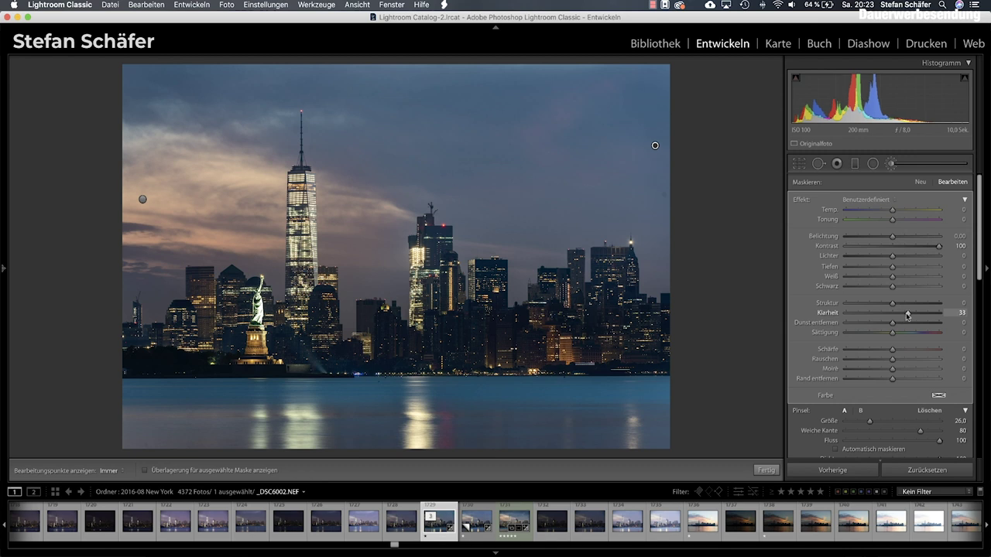